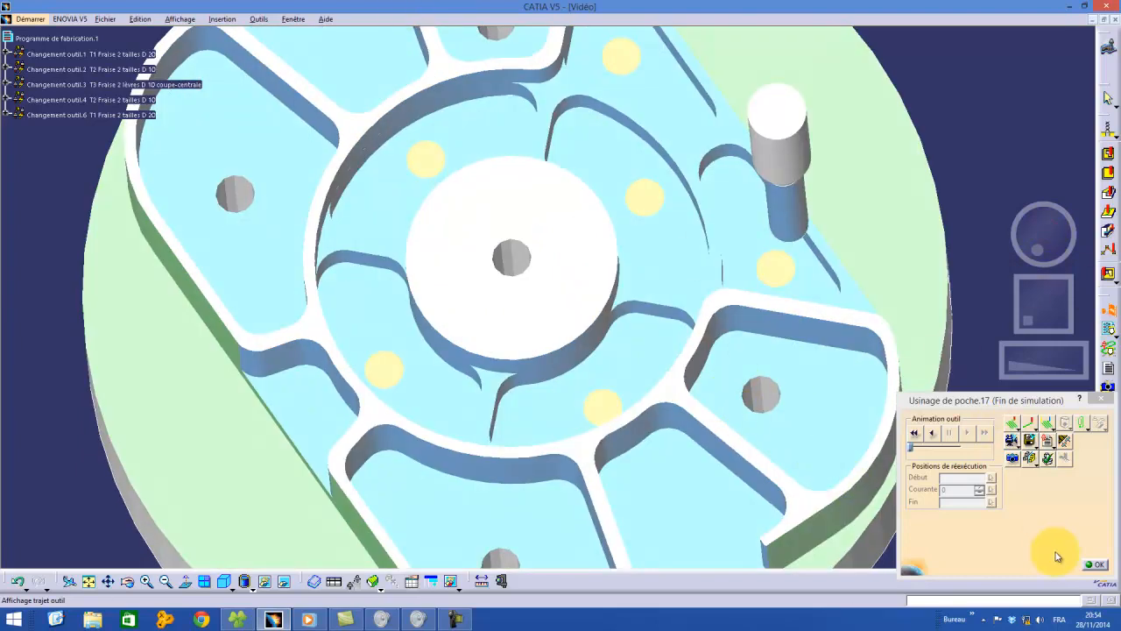
Step: Close the simulation and definition of Usinage de poche.17 and select the Fraisage circulaire.2 operation
{"action": "left_click", "coordinate": [1096, 565]}
{"action": "left_click", "coordinate": [988, 578]}
{"action": "left_click", "coordinate": [127, 309]}
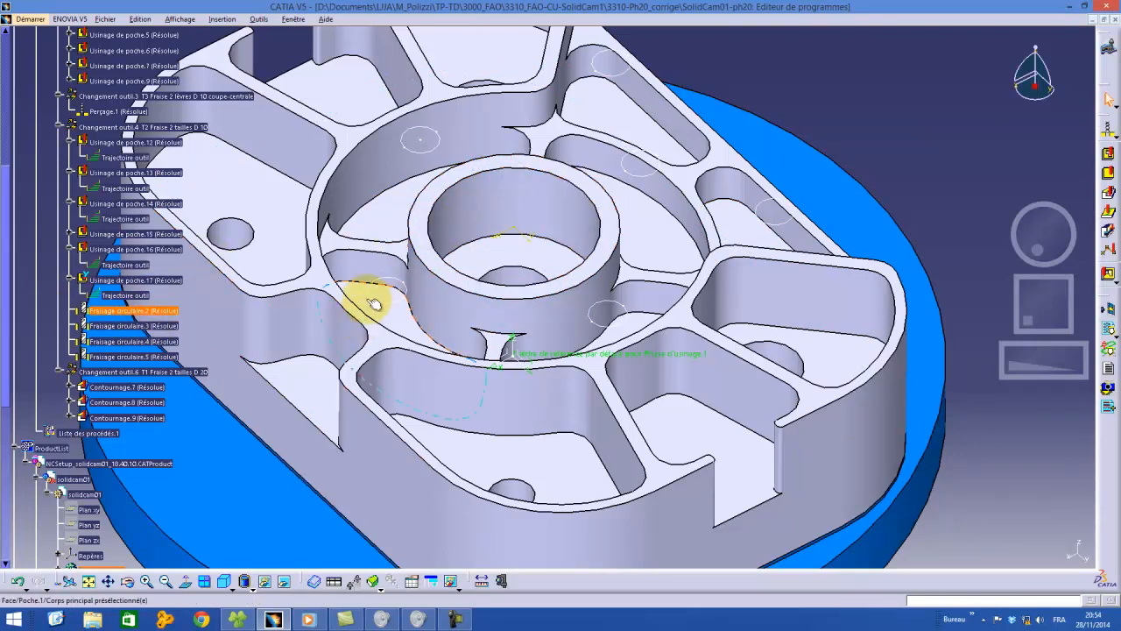
Step: Look over the available axial machining operations and open Fraisage circulaire.2 at its geometry definition
{"action": "left_click", "coordinate": [1110, 130]}
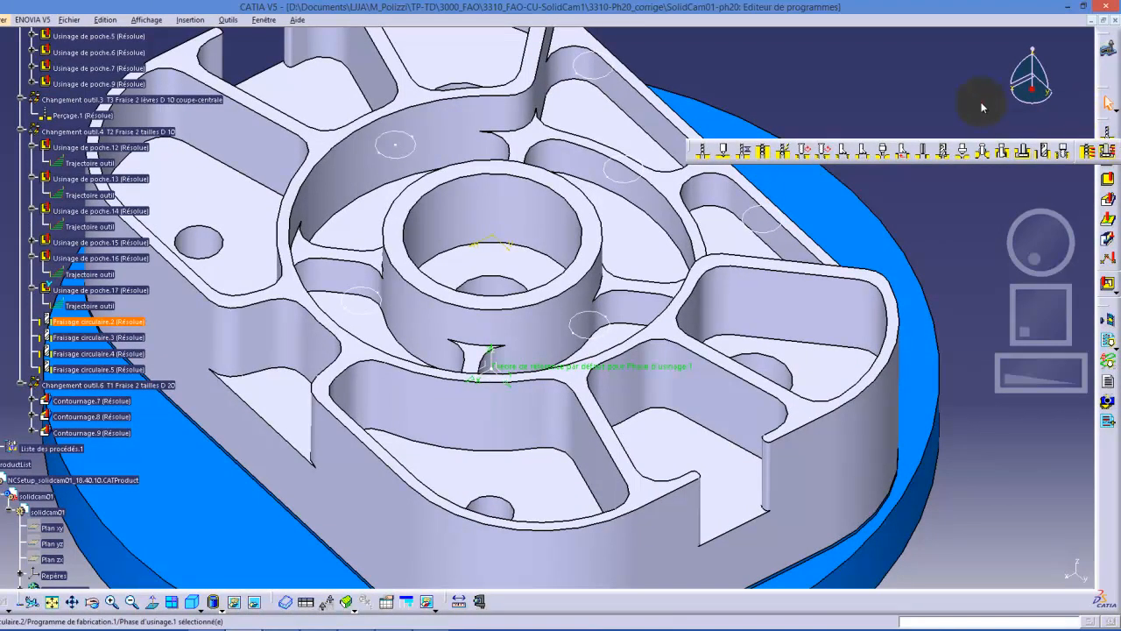
{"action": "left_click", "coordinate": [980, 103]}
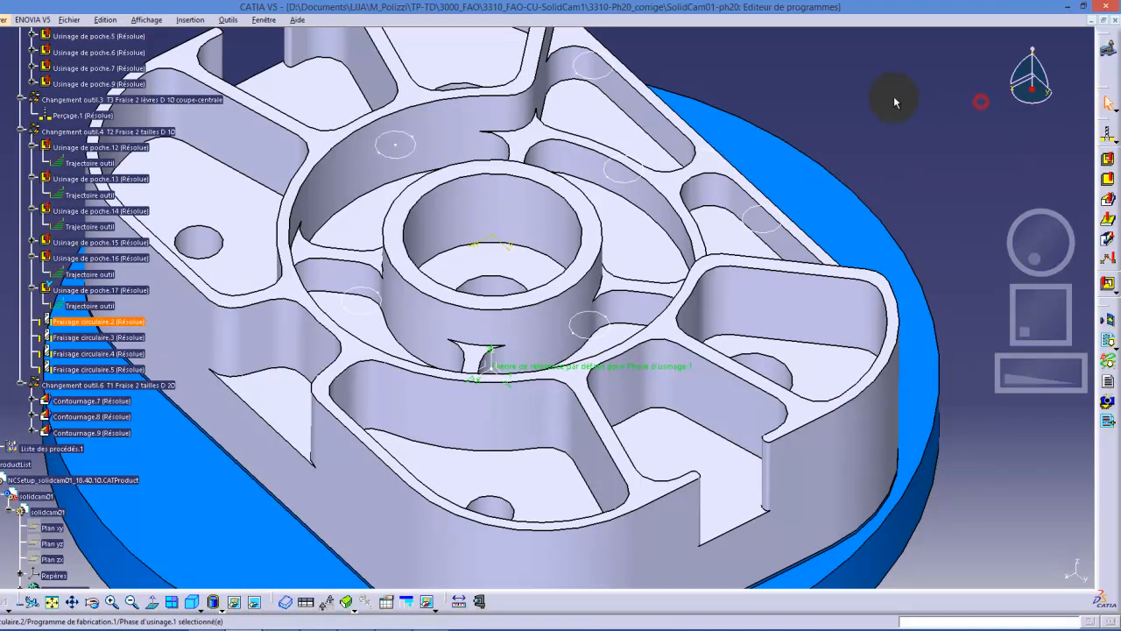
{"action": "left_click", "coordinate": [103, 324]}
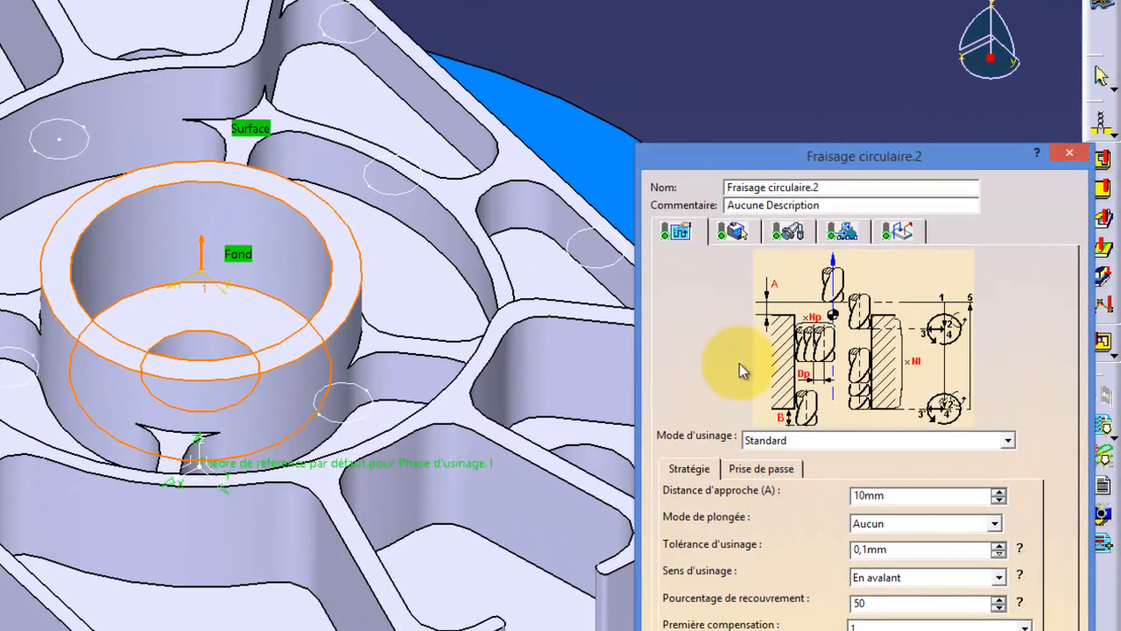
{"action": "left_click", "coordinate": [732, 230]}
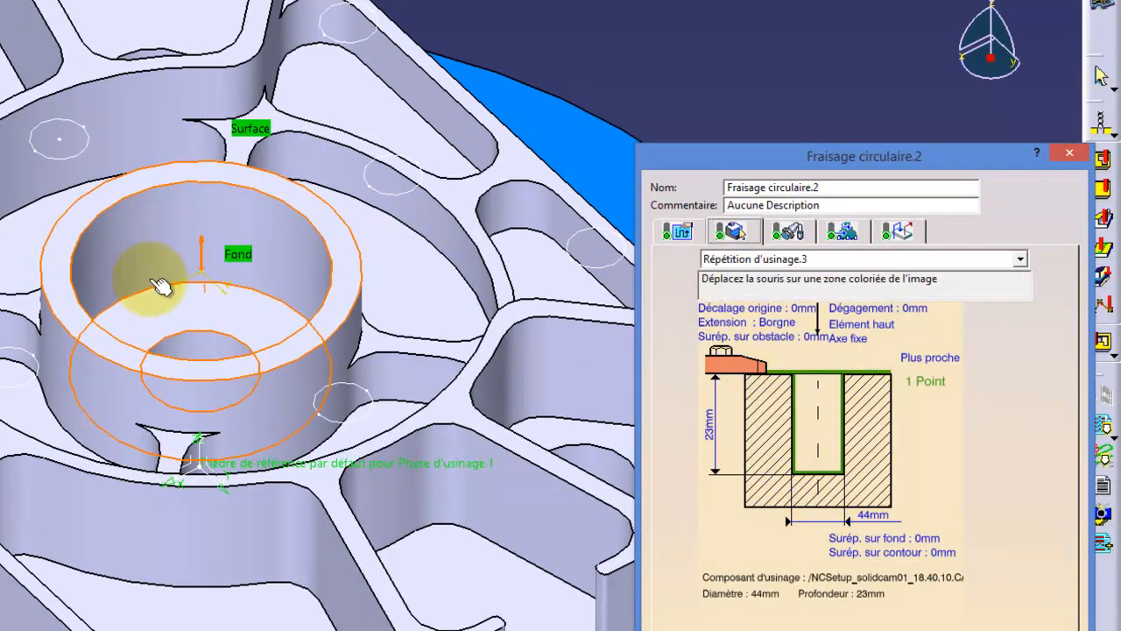
Step: Replay the Fraisage circulaire.2 tool path from the start and review the operation's strategy and pass settings
{"action": "left_click", "coordinate": [903, 629]}
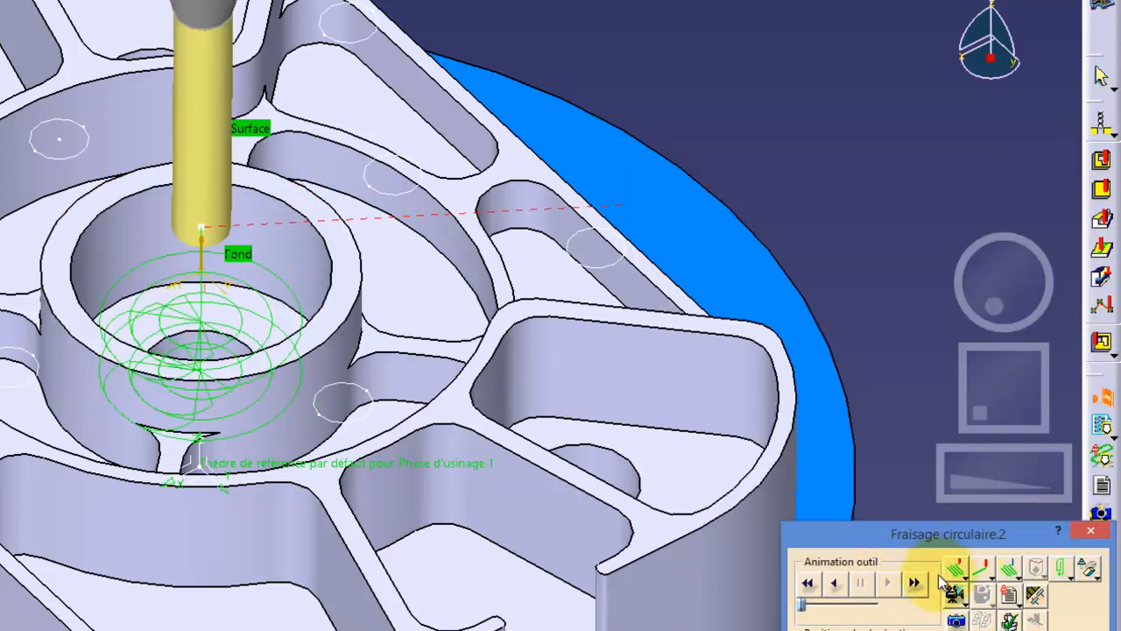
{"action": "left_click", "coordinate": [807, 583]}
{"action": "left_click", "coordinate": [888, 587]}
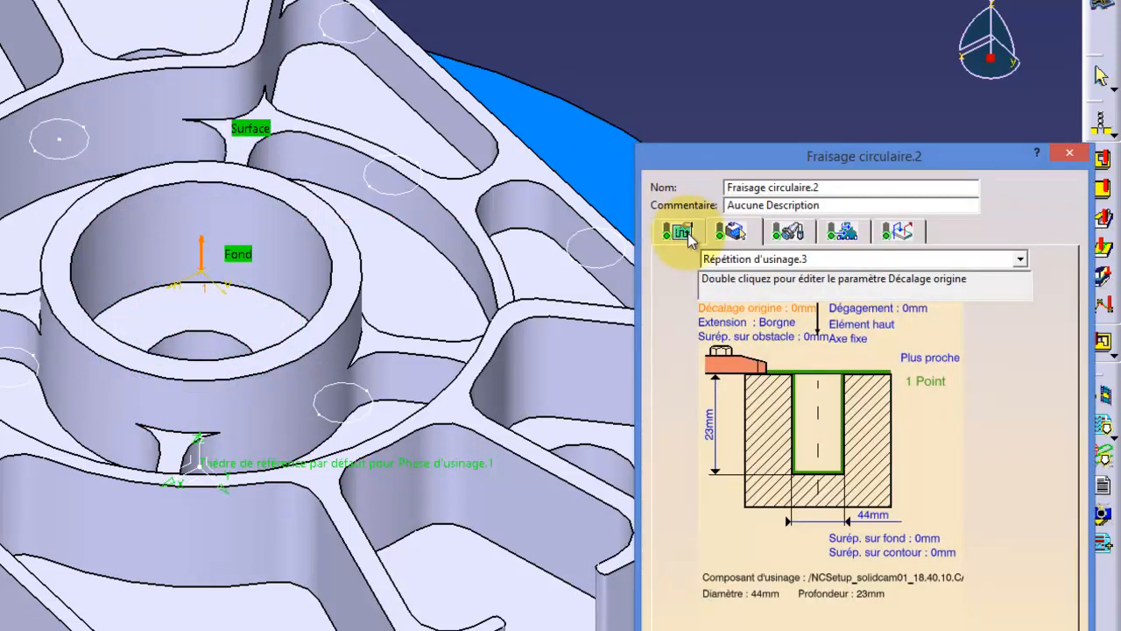
{"action": "left_click", "coordinate": [678, 230]}
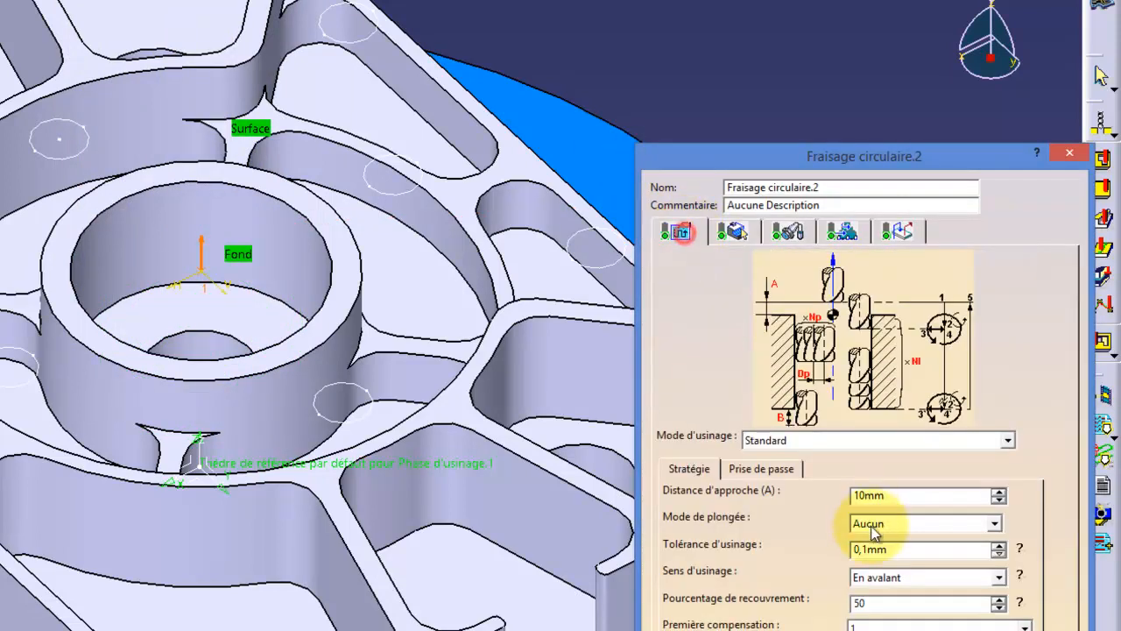
{"action": "left_click", "coordinate": [755, 470]}
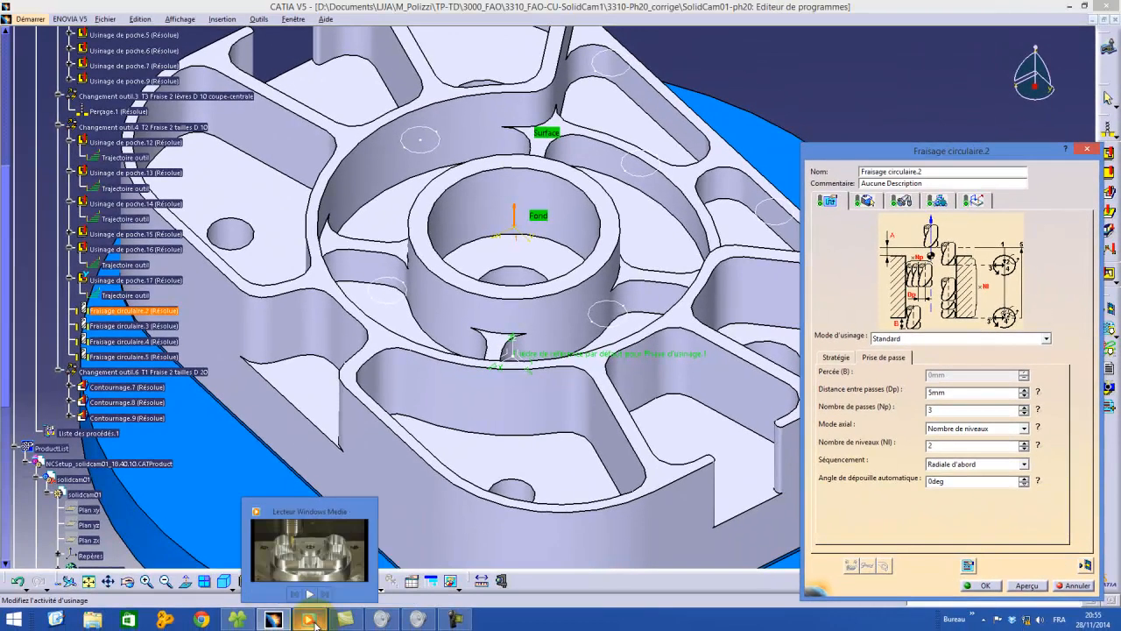
Step: Switch to Windows Media Player and play the 3310_SolidCAM01 machining video, pausing it at 05:30
{"action": "left_click", "coordinate": [312, 620]}
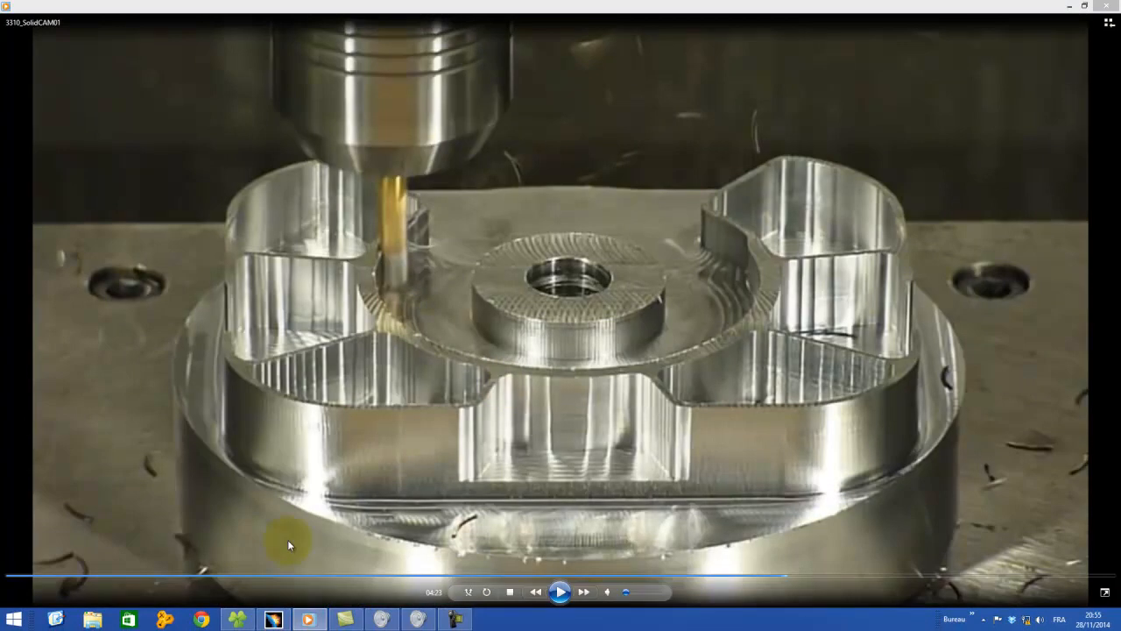
{"action": "left_click", "coordinate": [558, 593]}
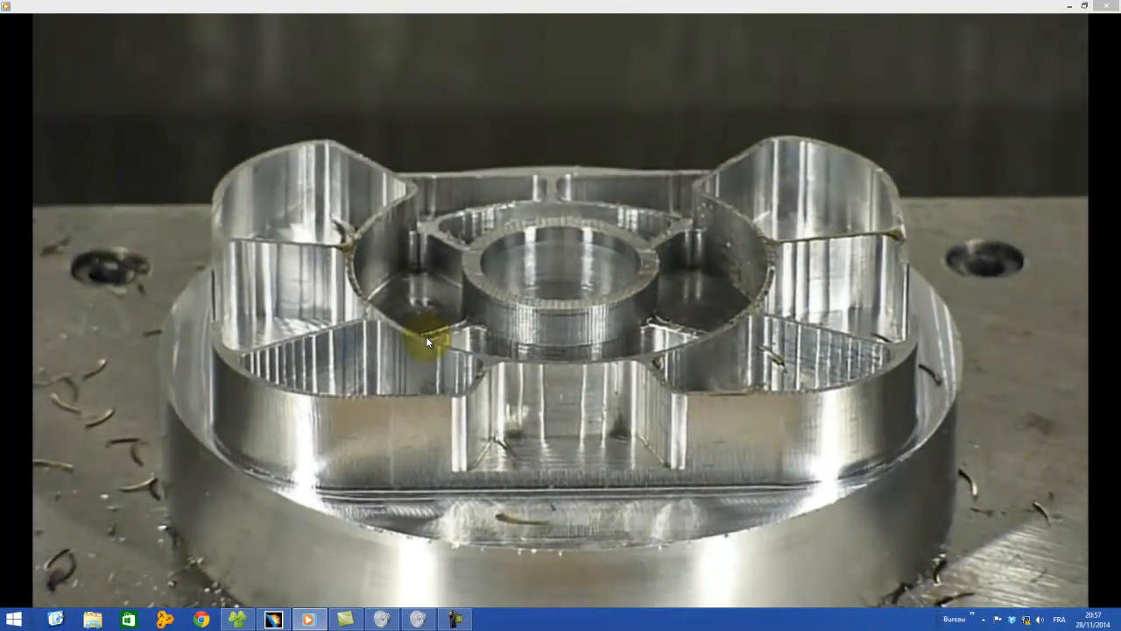
{"action": "mouse_move", "coordinate": [476, 593]}
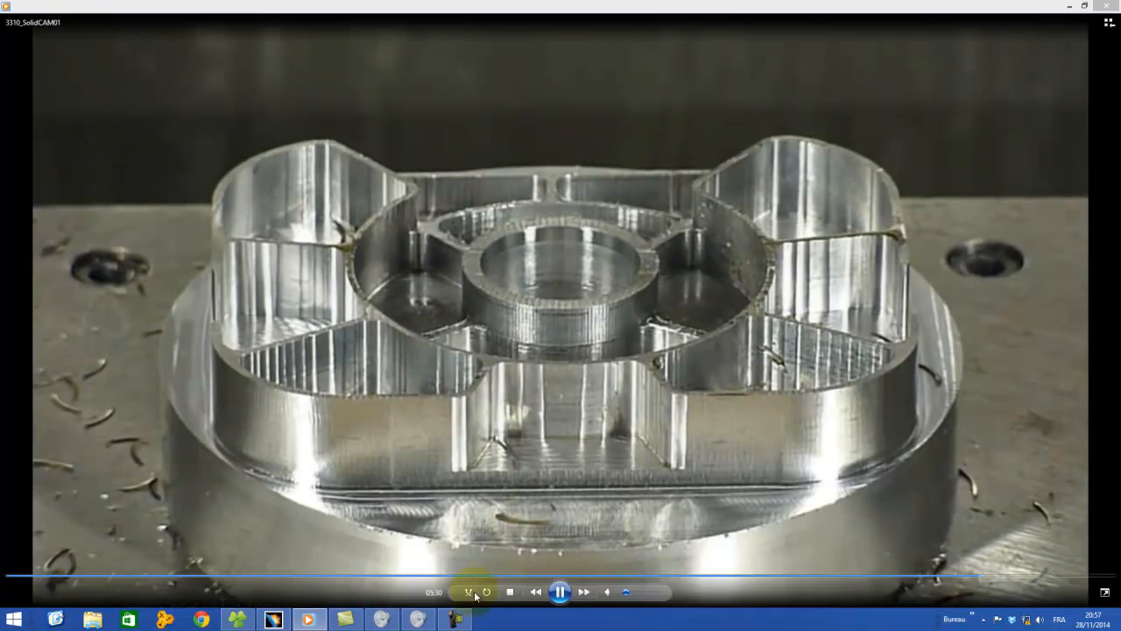
{"action": "left_click", "coordinate": [558, 592]}
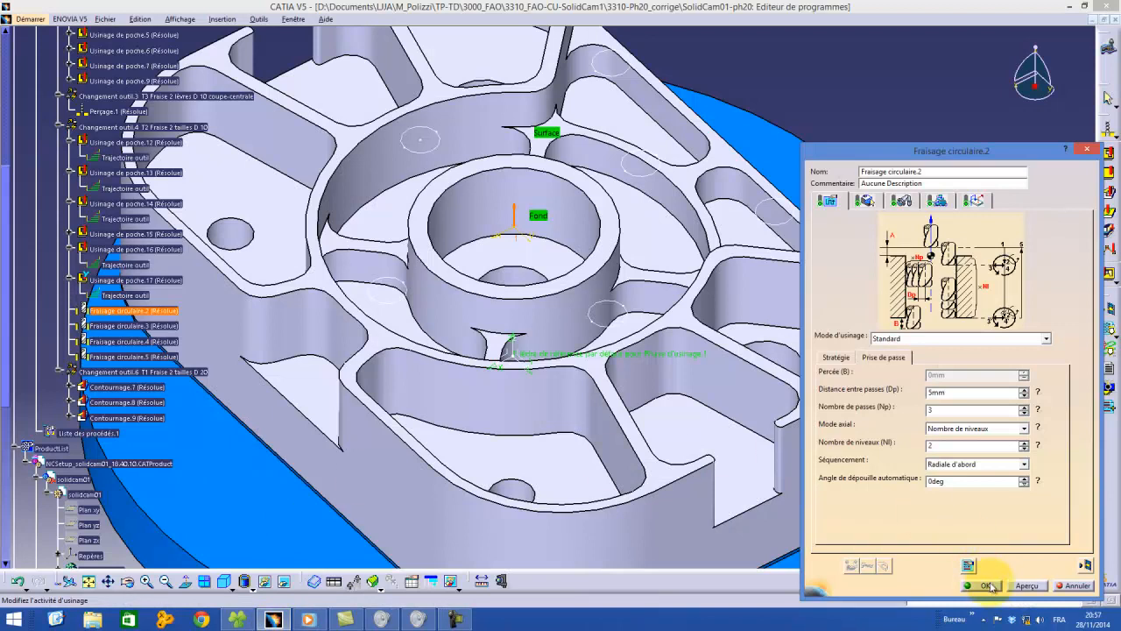
Step: Back in CATIA, run the material-removal video simulation of Fraisage circulaire.2 and close it
{"action": "left_click", "coordinate": [1084, 565]}
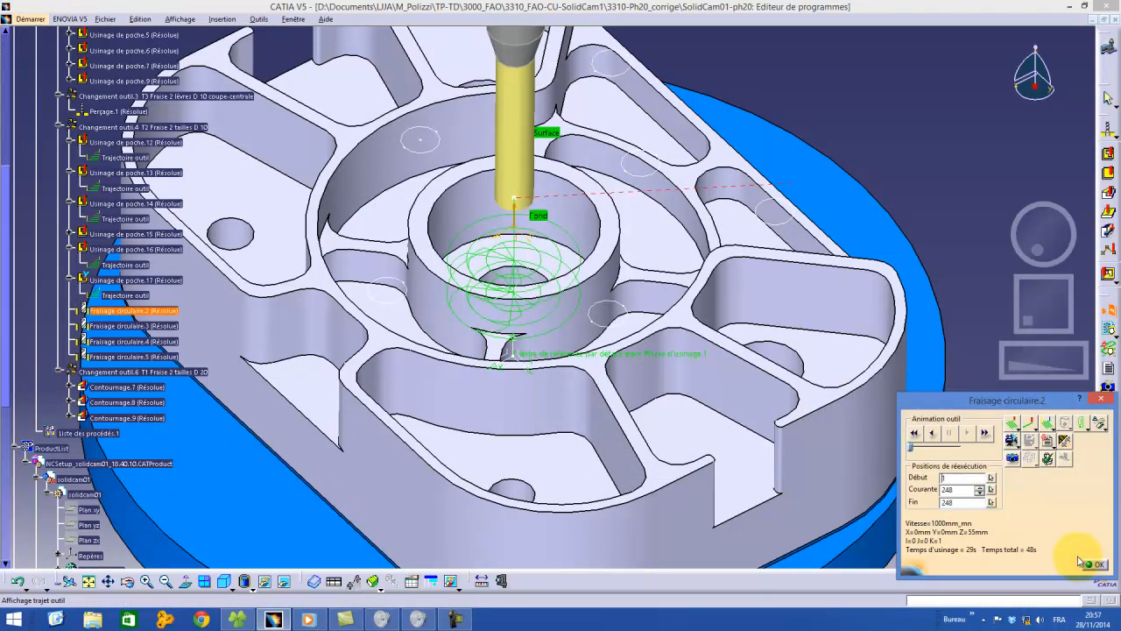
{"action": "left_click", "coordinate": [1011, 441]}
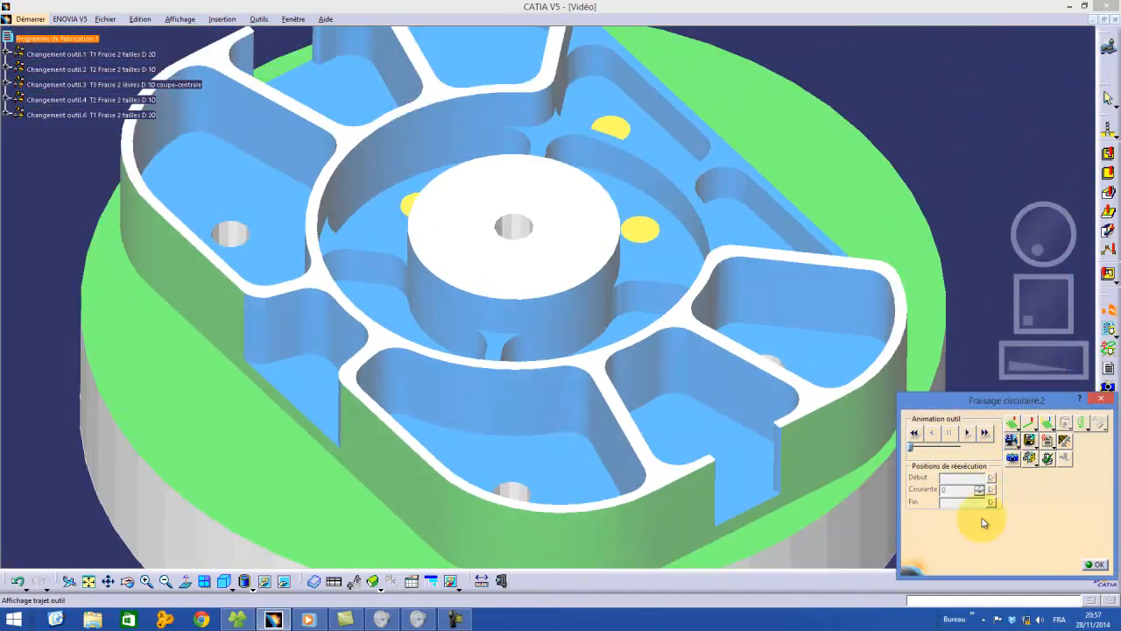
{"action": "left_click", "coordinate": [970, 431]}
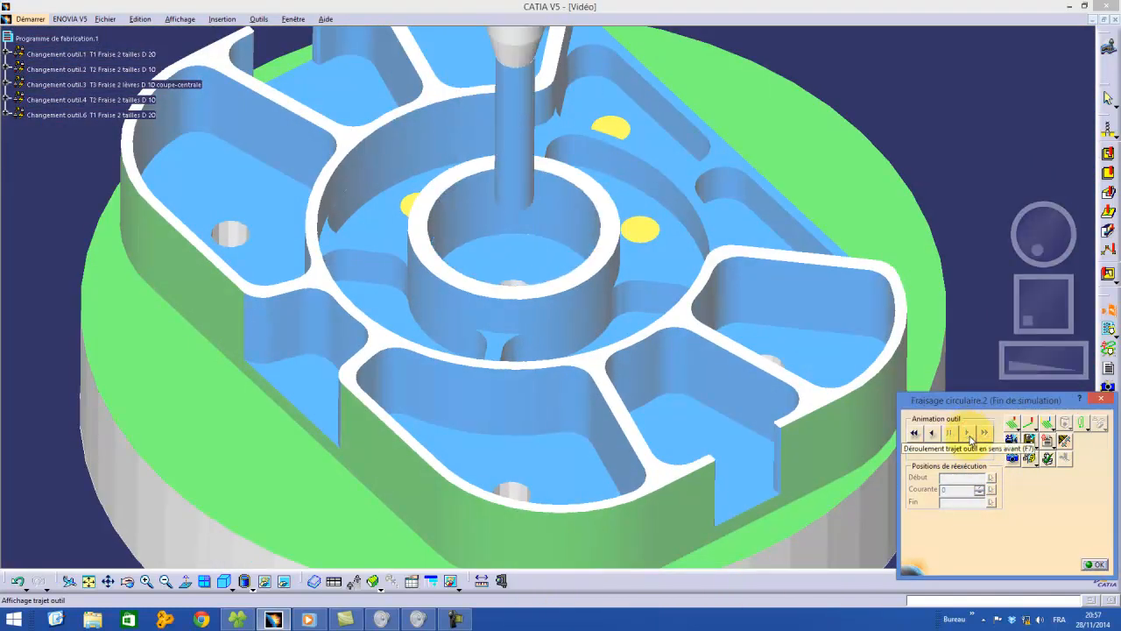
{"action": "left_click", "coordinate": [1096, 565]}
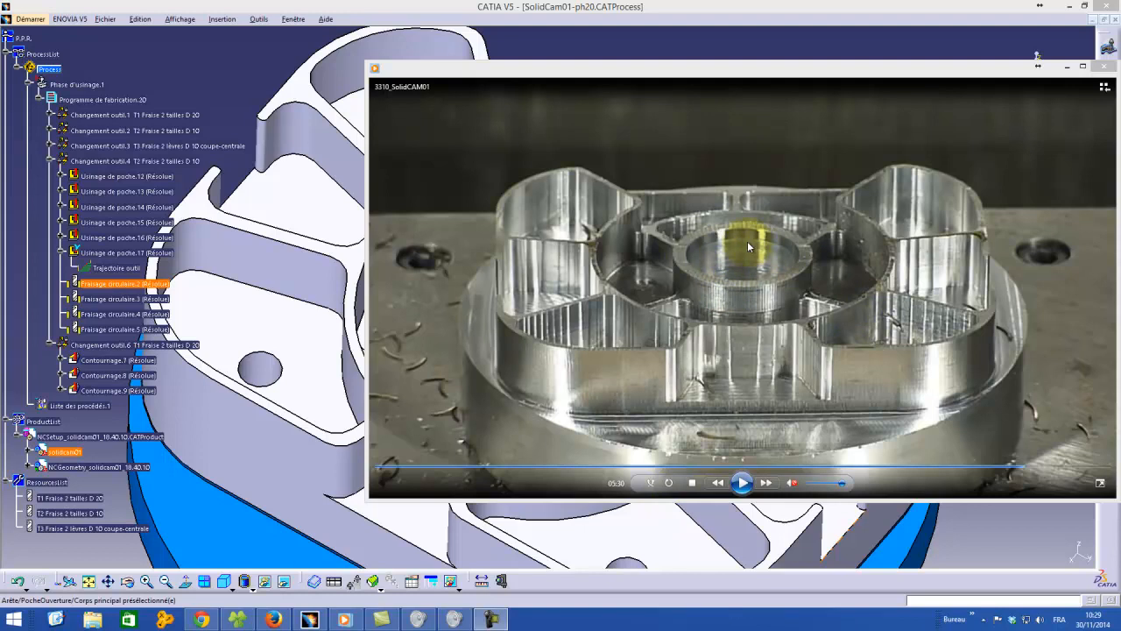
Step: Select Fraisage circulaire.2 and examine the matching central bore on the machined part in the video
{"action": "left_click", "coordinate": [99, 285]}
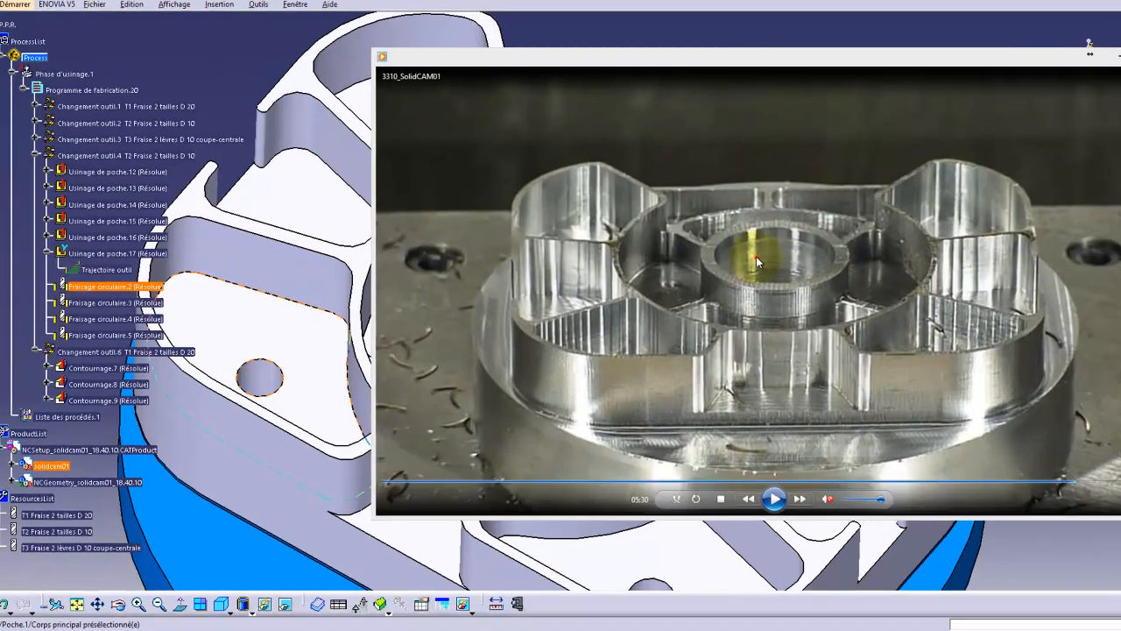
{"action": "left_click", "coordinate": [725, 256]}
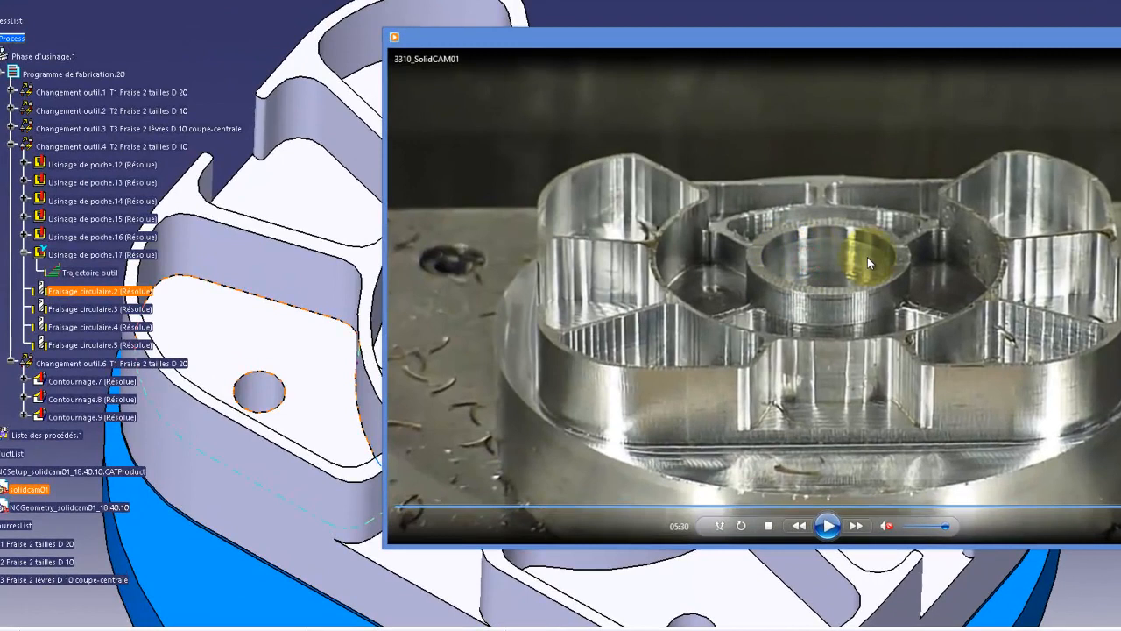
{"action": "left_click", "coordinate": [620, 224]}
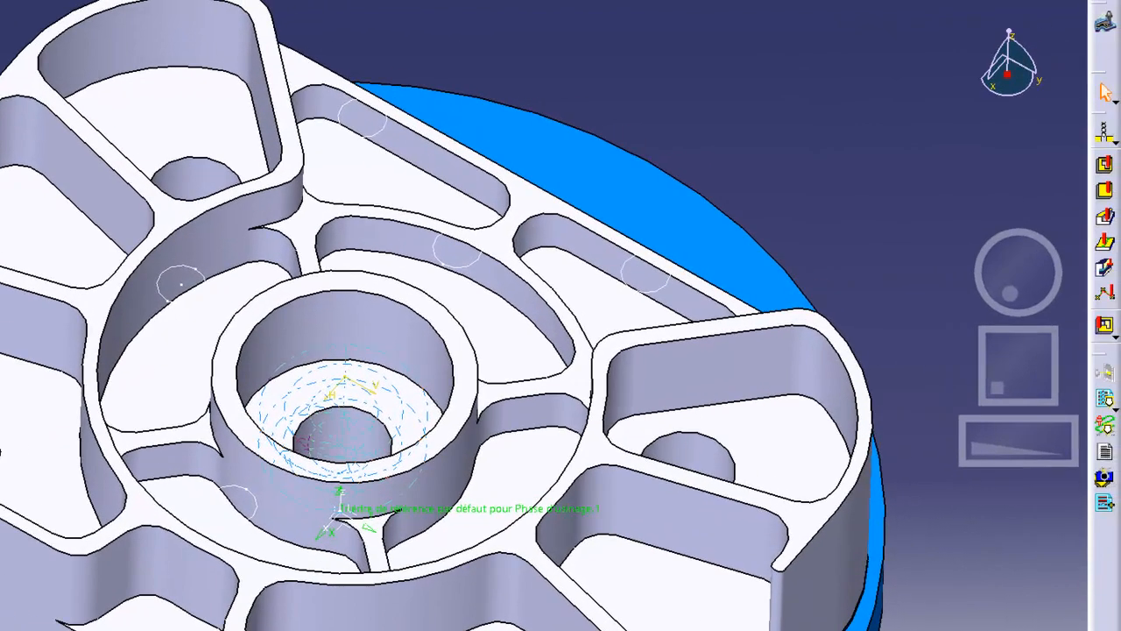
Step: Open the Fraisage circulaire.2 definition and check the available machining modes, keeping Standard
{"action": "double_click", "coordinate": [338, 350]}
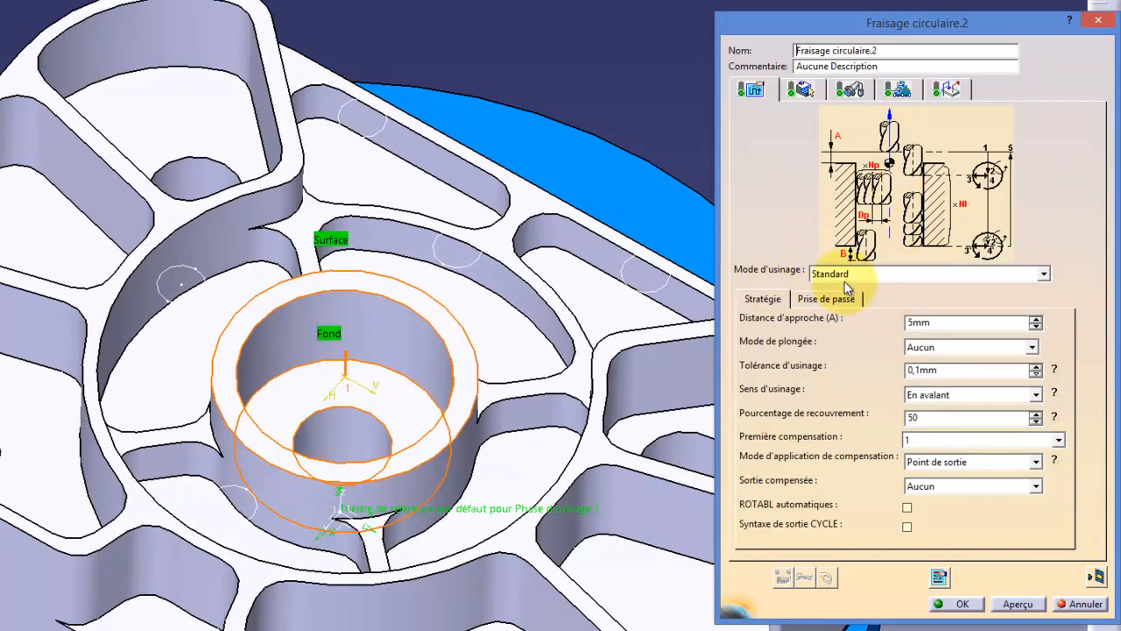
{"action": "left_click", "coordinate": [1045, 274]}
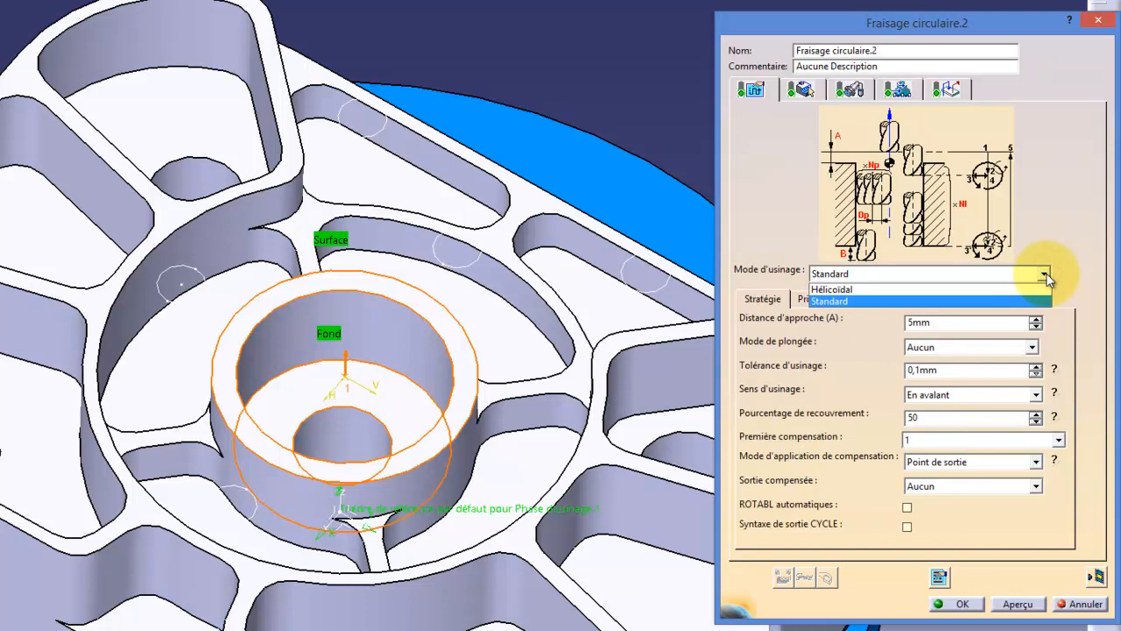
{"action": "left_click", "coordinate": [1045, 275]}
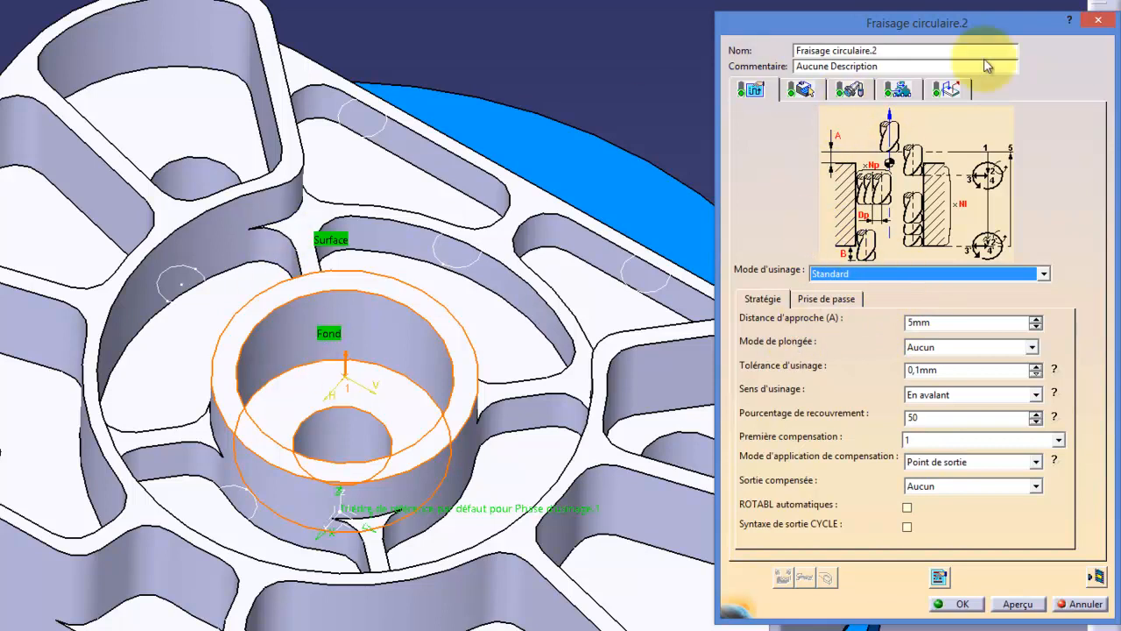
Step: Examine the Approche, Approche globale and Retrait macros of Fraisage circulaire.2, including the modes offered for Approche
{"action": "left_click", "coordinate": [941, 98]}
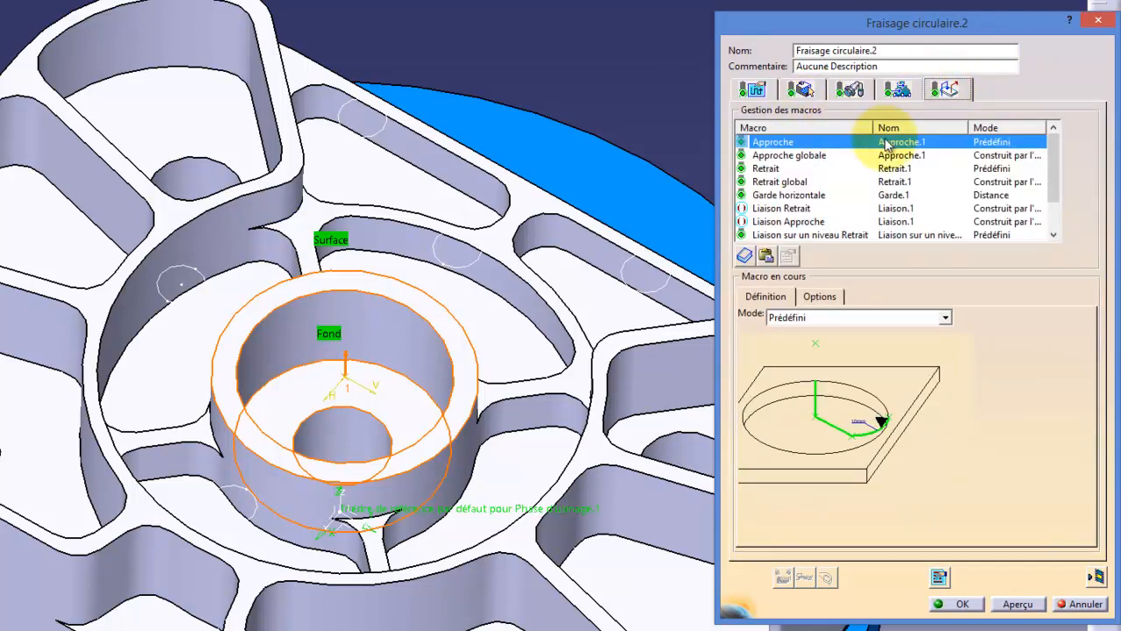
{"action": "left_click", "coordinate": [781, 158]}
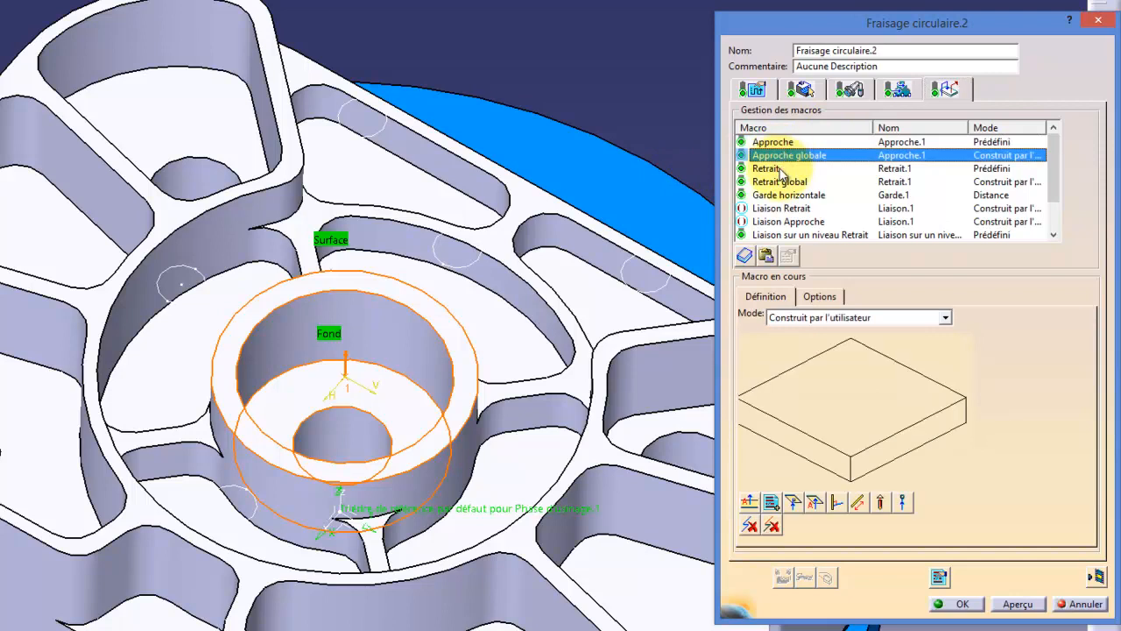
{"action": "left_click", "coordinate": [775, 168]}
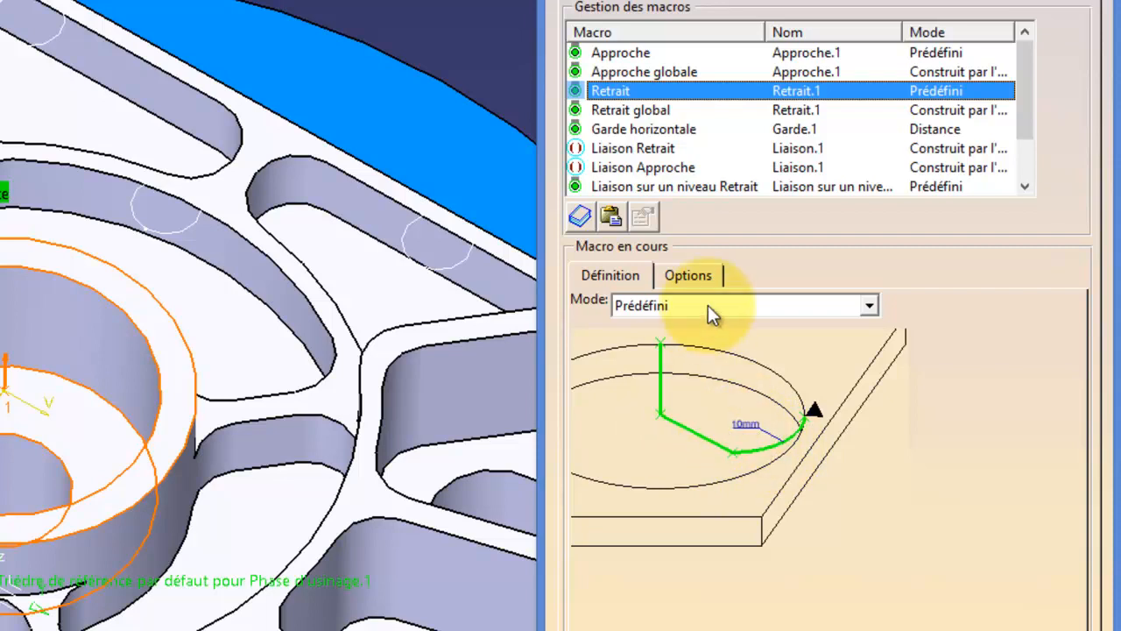
{"action": "left_click", "coordinate": [659, 55]}
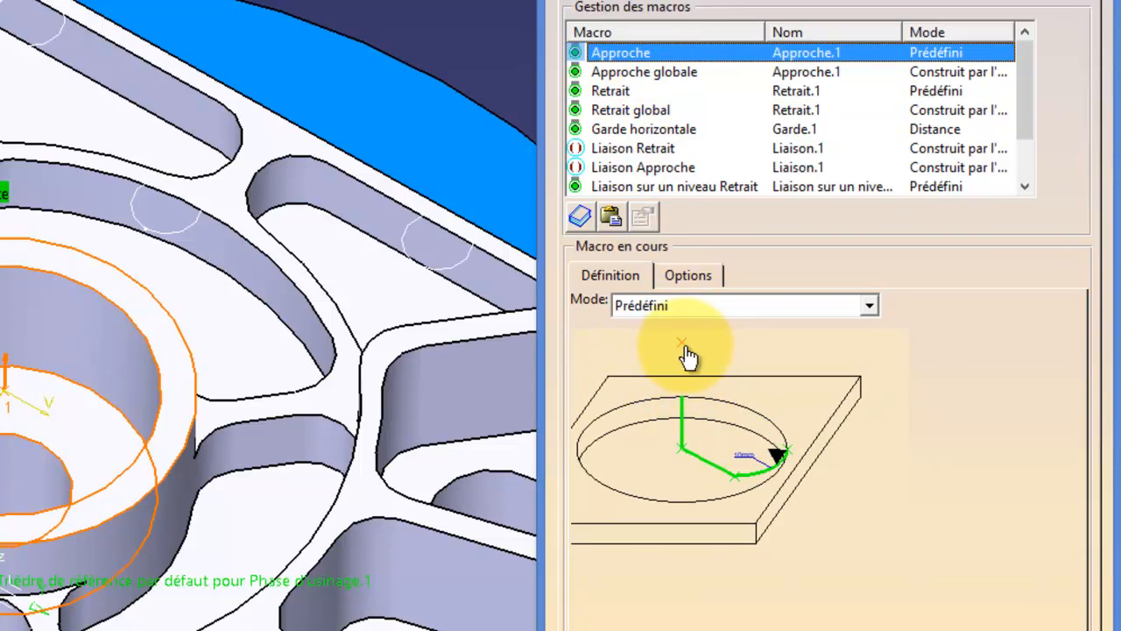
{"action": "left_click", "coordinate": [877, 307]}
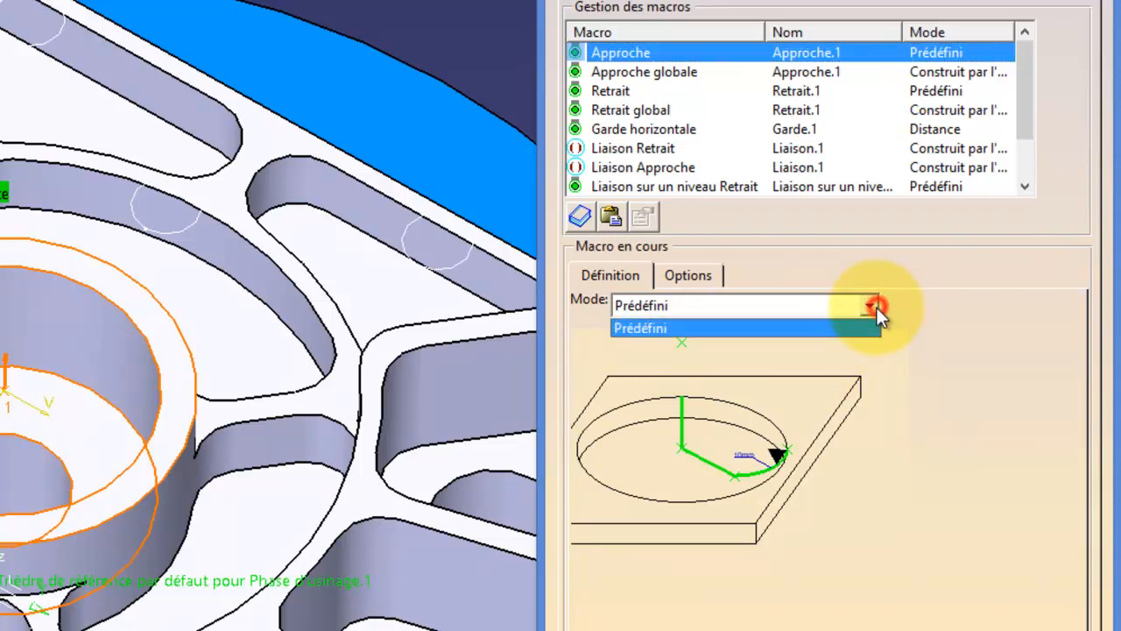
{"action": "left_click", "coordinate": [877, 307]}
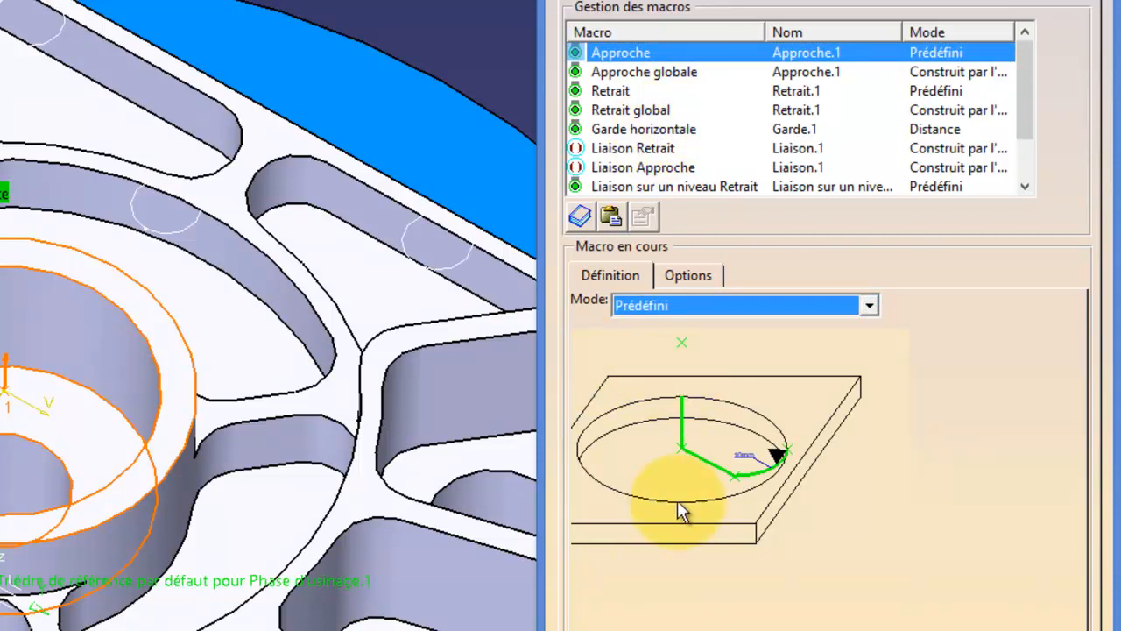
Step: Examine the Garde horizontale macro and its available modes, keeping Distance
{"action": "left_click", "coordinate": [652, 129]}
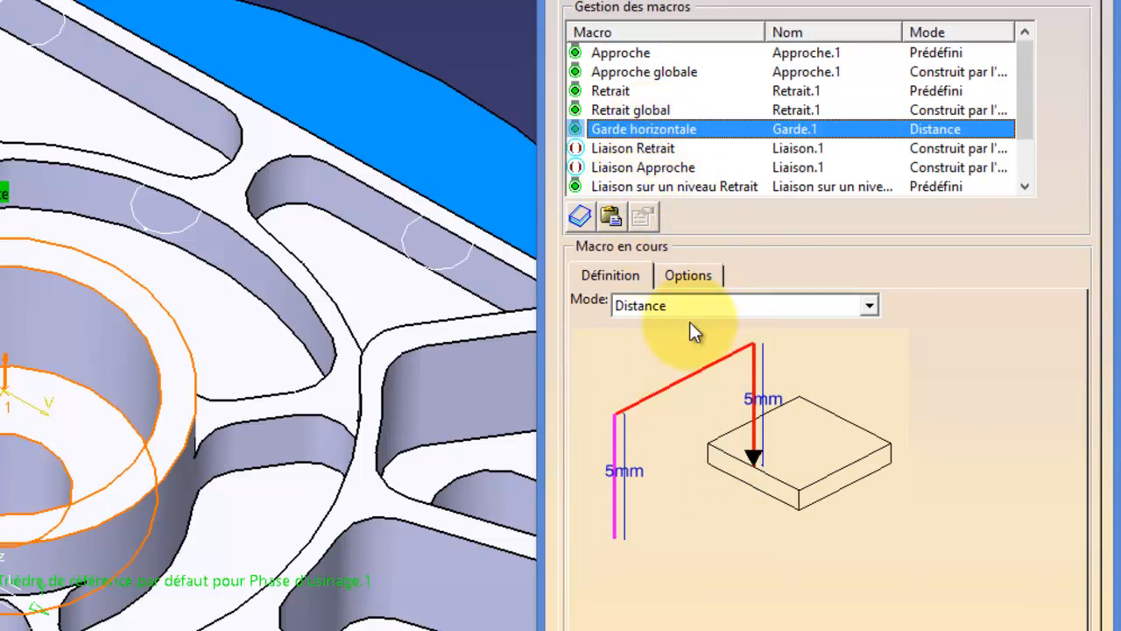
{"action": "left_click", "coordinate": [870, 308]}
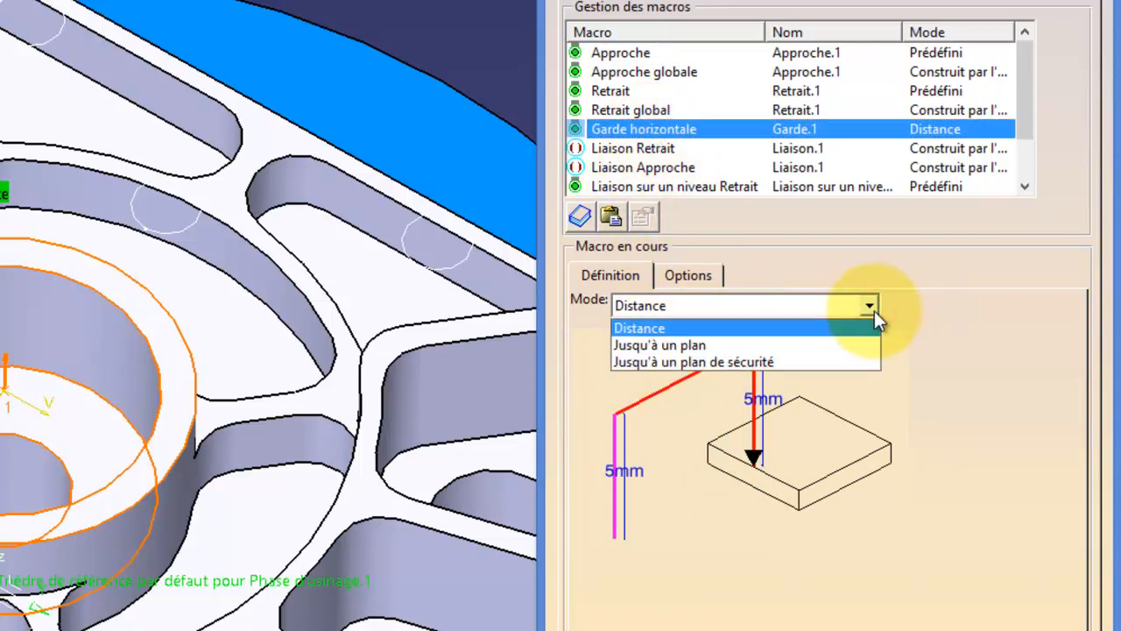
{"action": "left_click", "coordinate": [871, 306]}
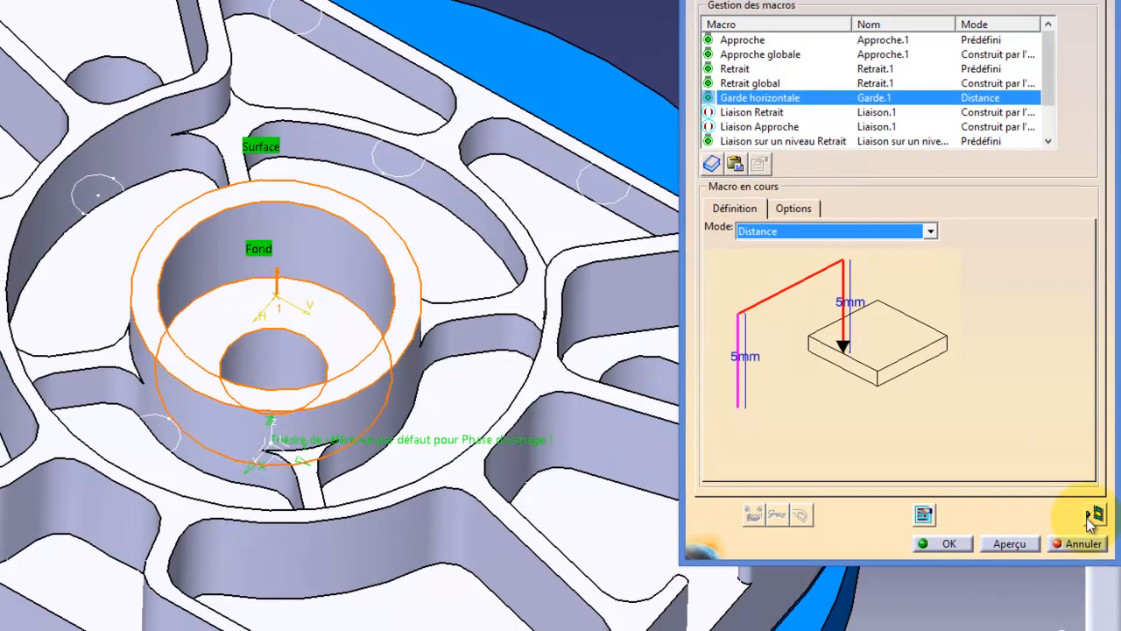
Step: Compute and display the Fraisage circulaire.2 tool path and validate the operation
{"action": "left_click", "coordinate": [1093, 517]}
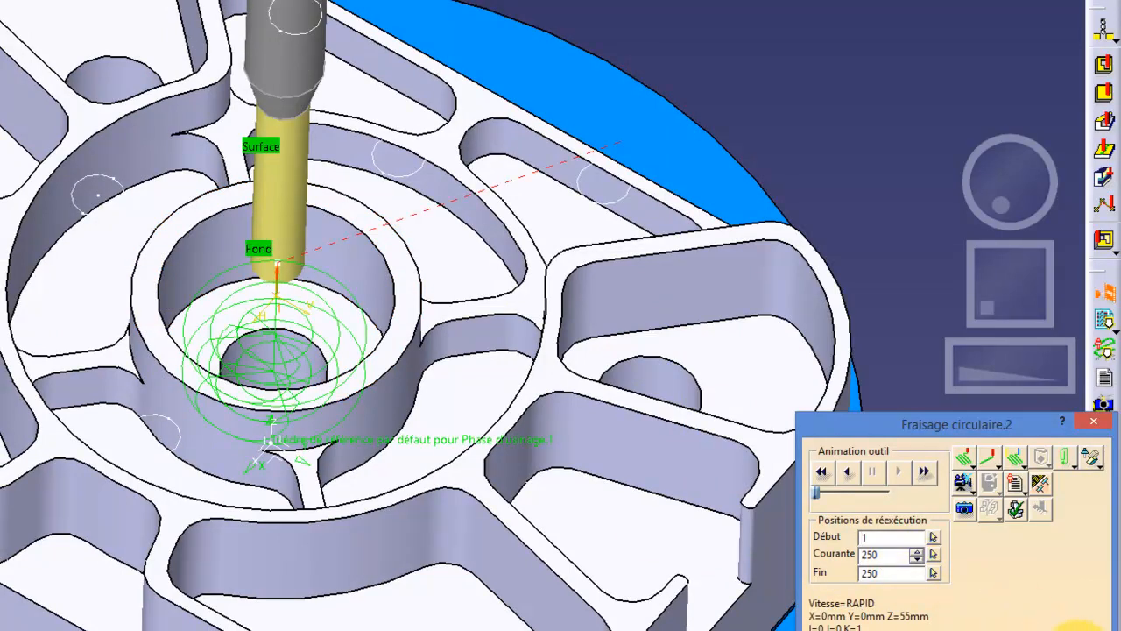
{"action": "left_click", "coordinate": [1079, 623]}
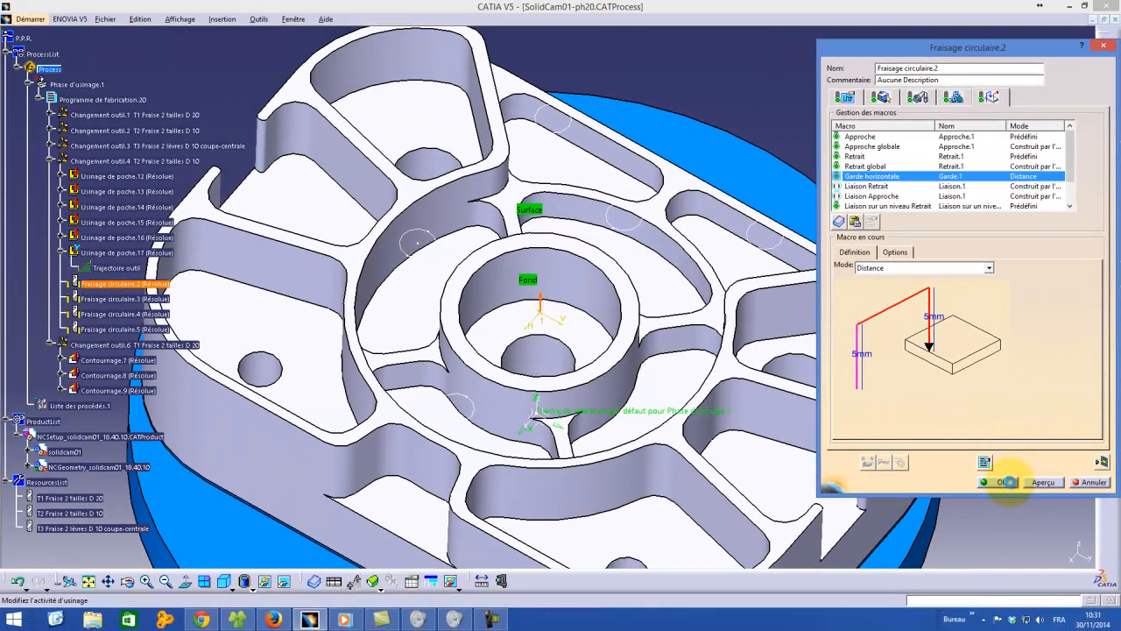
{"action": "left_click", "coordinate": [1002, 482]}
Step: Open the Fraisage circulaire.3 definition and examine its machining strategy and Prise de passe parameters
{"action": "left_click", "coordinate": [140, 298]}
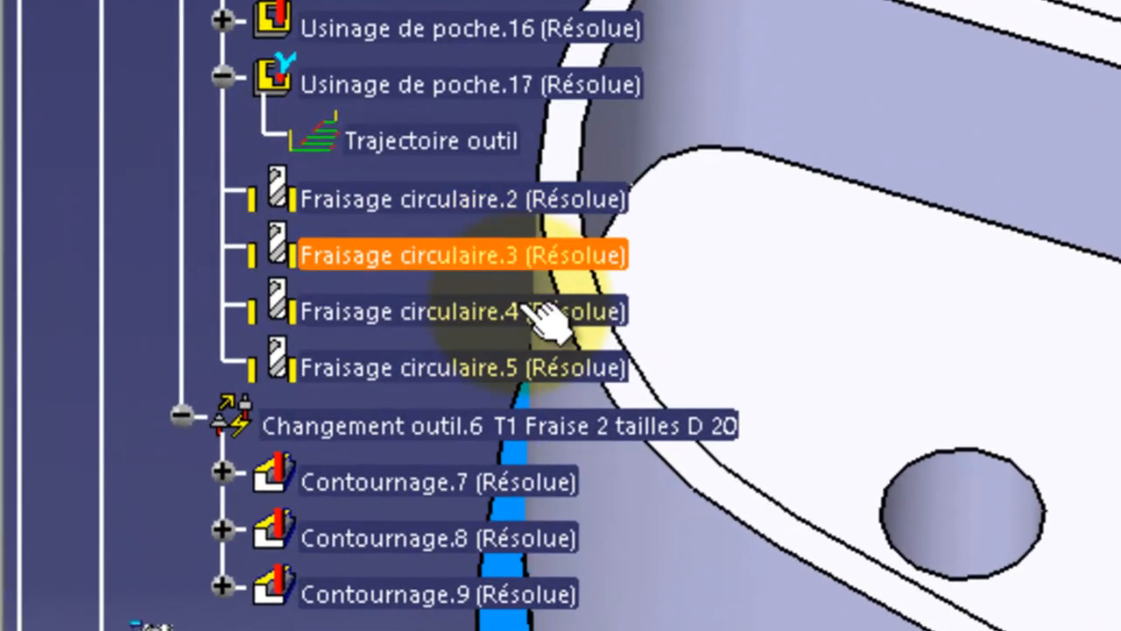
{"action": "left_click", "coordinate": [146, 331], "text": "ctrl"}
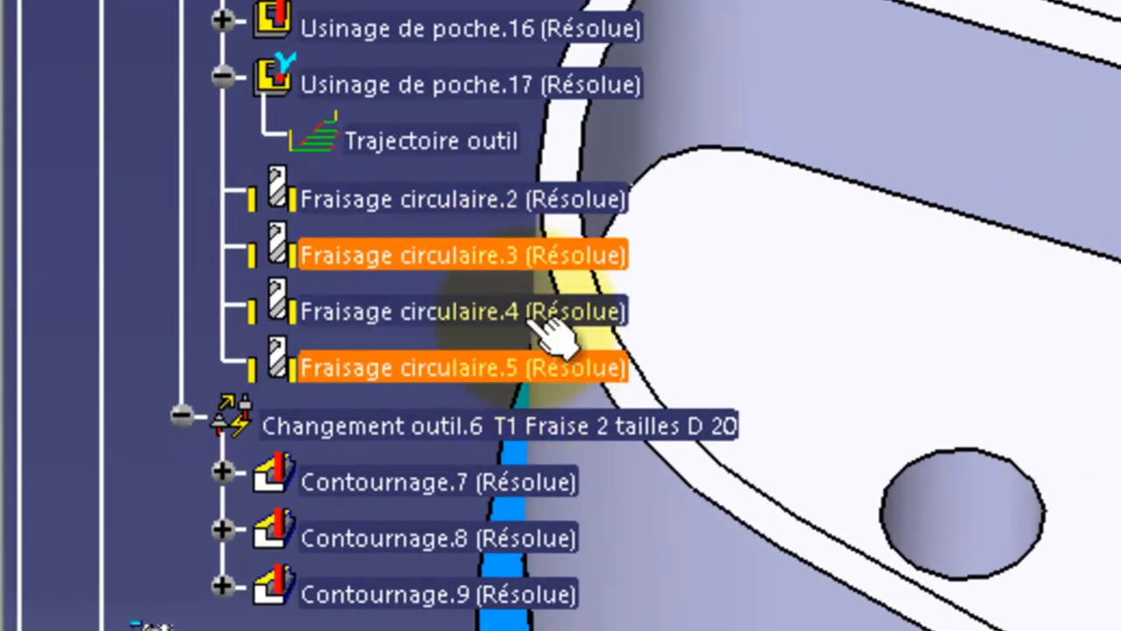
{"action": "left_click", "coordinate": [536, 262]}
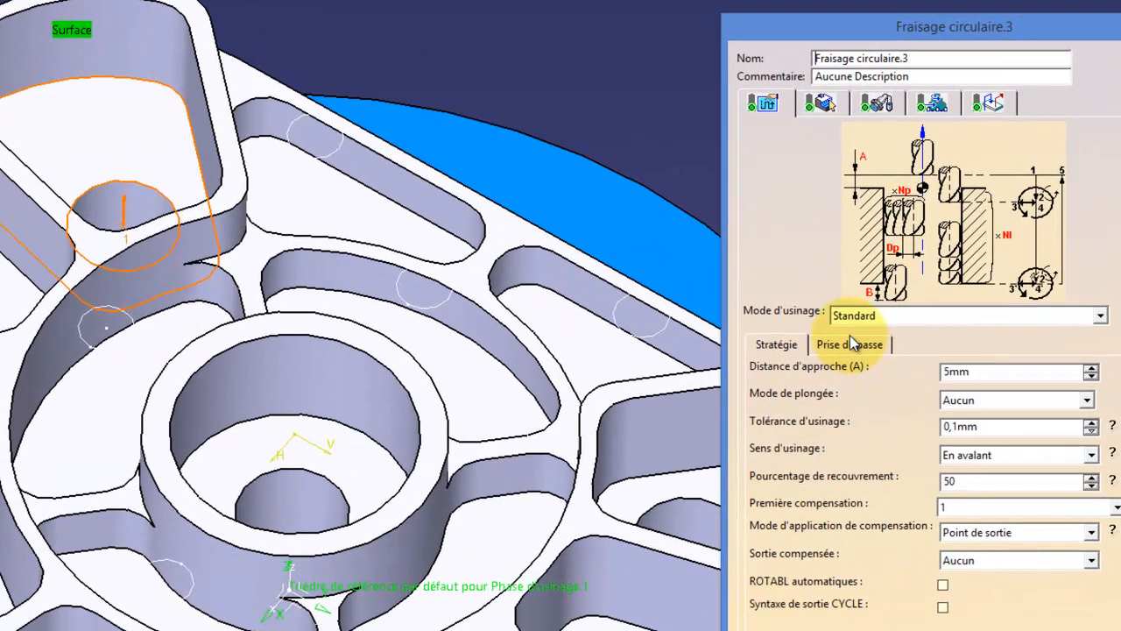
{"action": "left_click", "coordinate": [901, 254]}
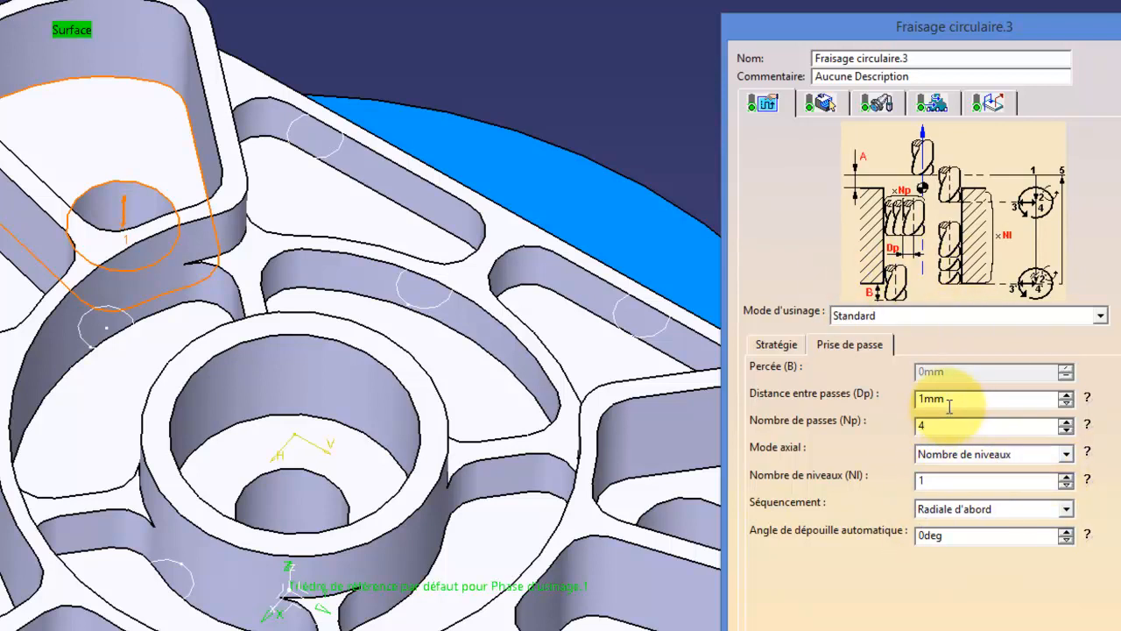
{"action": "left_click", "coordinate": [934, 481]}
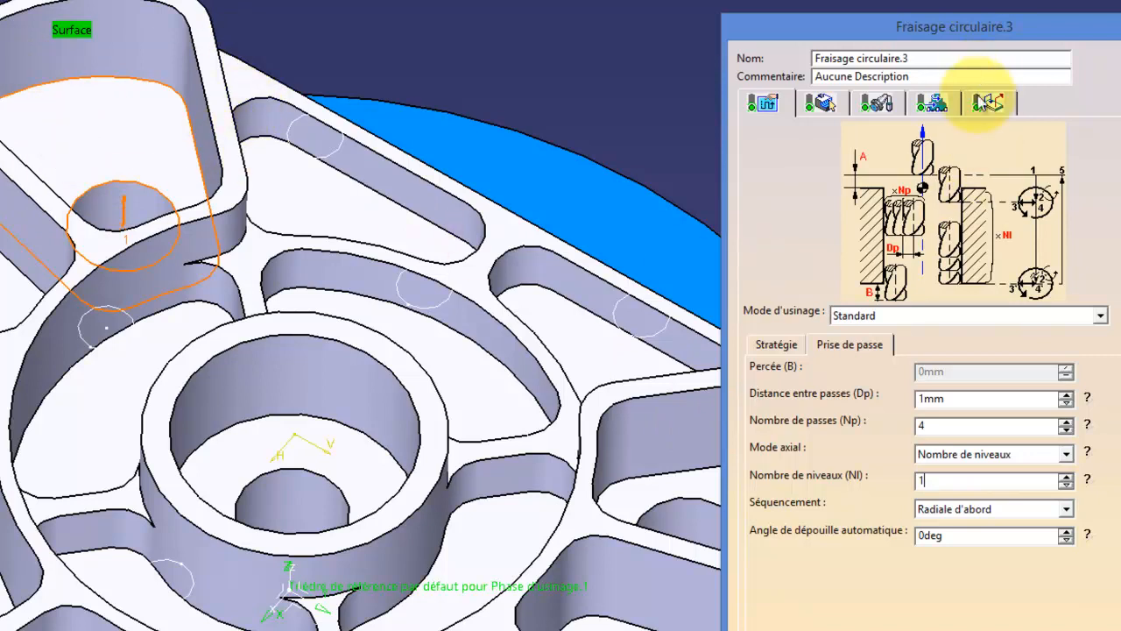
Step: Examine the Garde horizontale macro of Fraisage circulaire.3 and its available modes, keeping Distance
{"action": "left_click", "coordinate": [986, 103]}
{"action": "left_click", "coordinate": [761, 227]}
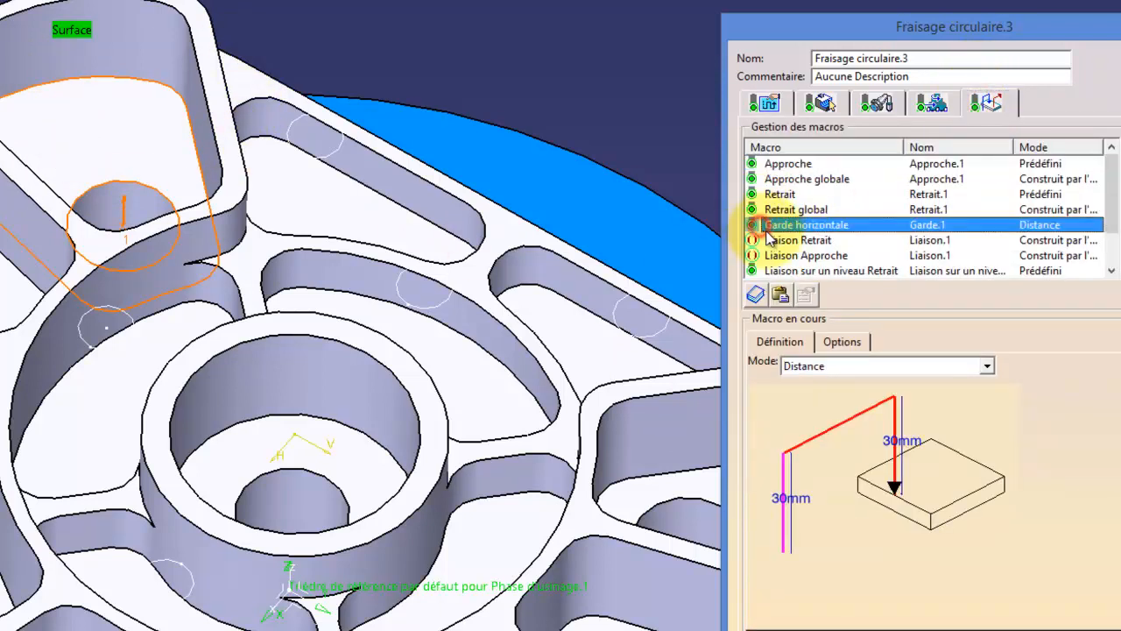
{"action": "left_click", "coordinate": [987, 368]}
{"action": "left_click", "coordinate": [988, 368]}
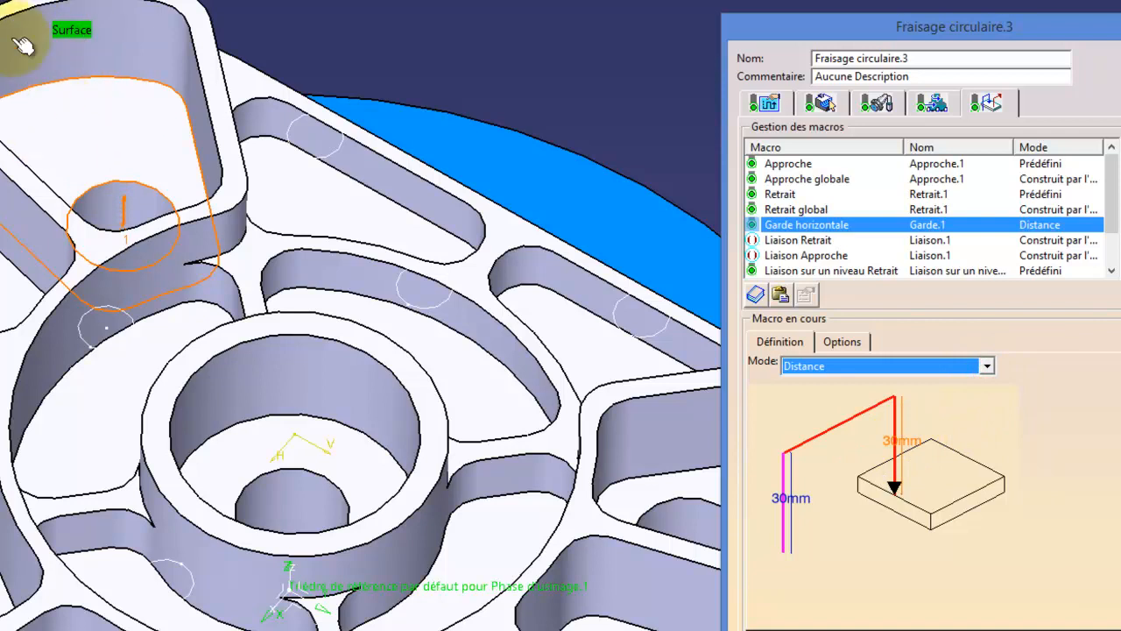
Step: Compute and inspect the Fraisage circulaire.3 tool path around its hole, and validate the operation
{"action": "left_click", "coordinate": [1108, 627]}
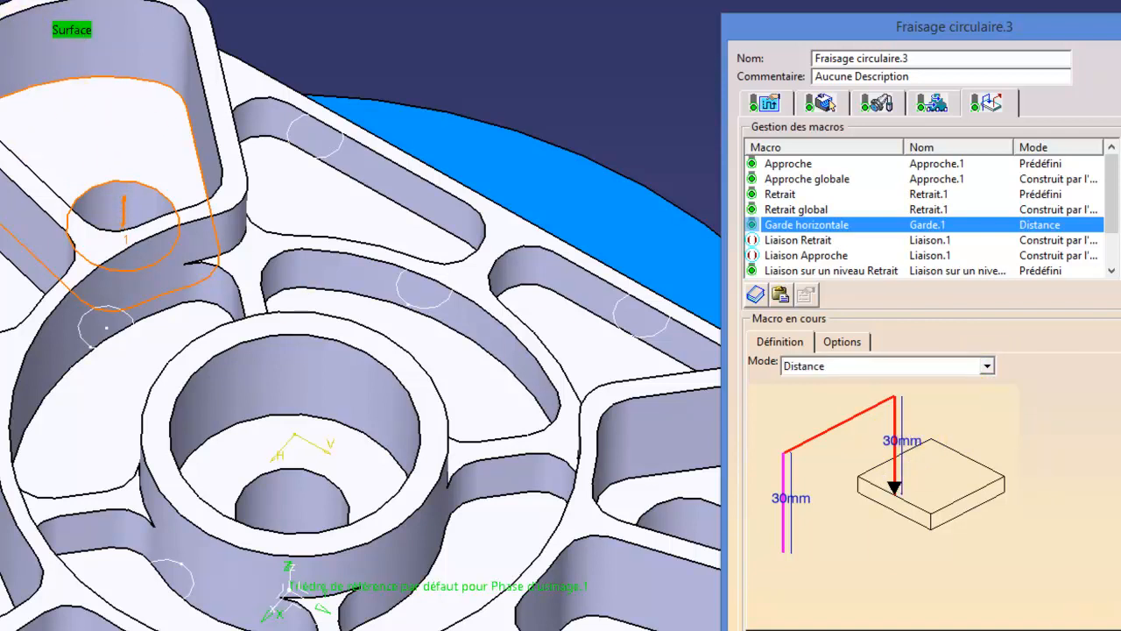
{"action": "left_click_drag", "start_coordinate": [1048, 504], "coordinate": [1100, 506]}
{"action": "left_click_drag", "start_coordinate": [1080, 422], "coordinate": [1082, 462]}
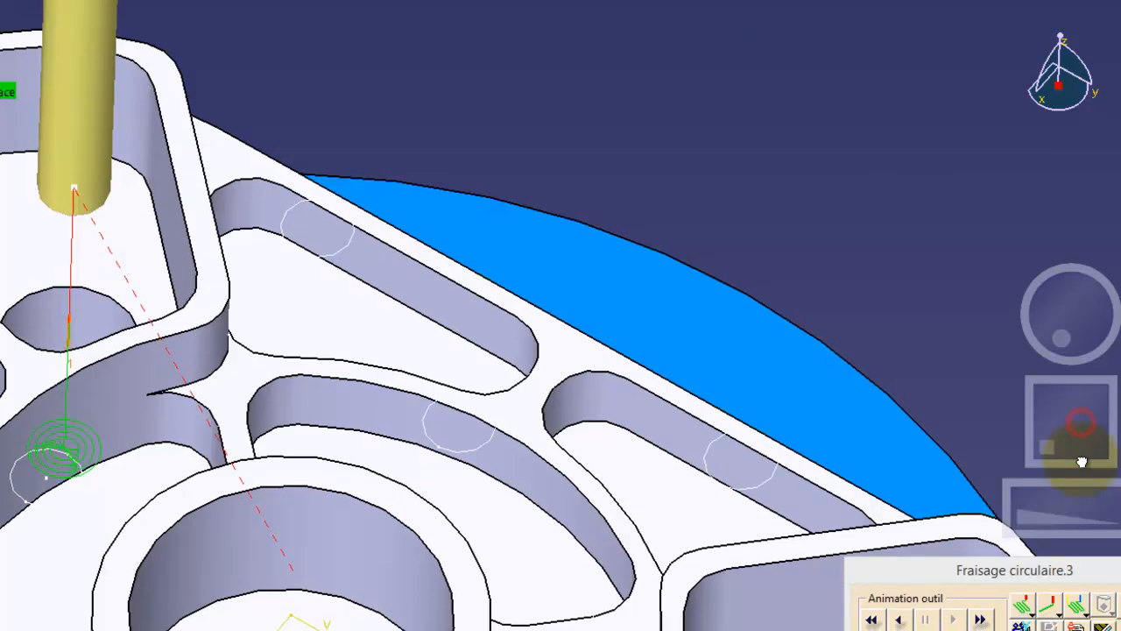
{"action": "left_click_drag", "start_coordinate": [1069, 348], "coordinate": [1120, 294]}
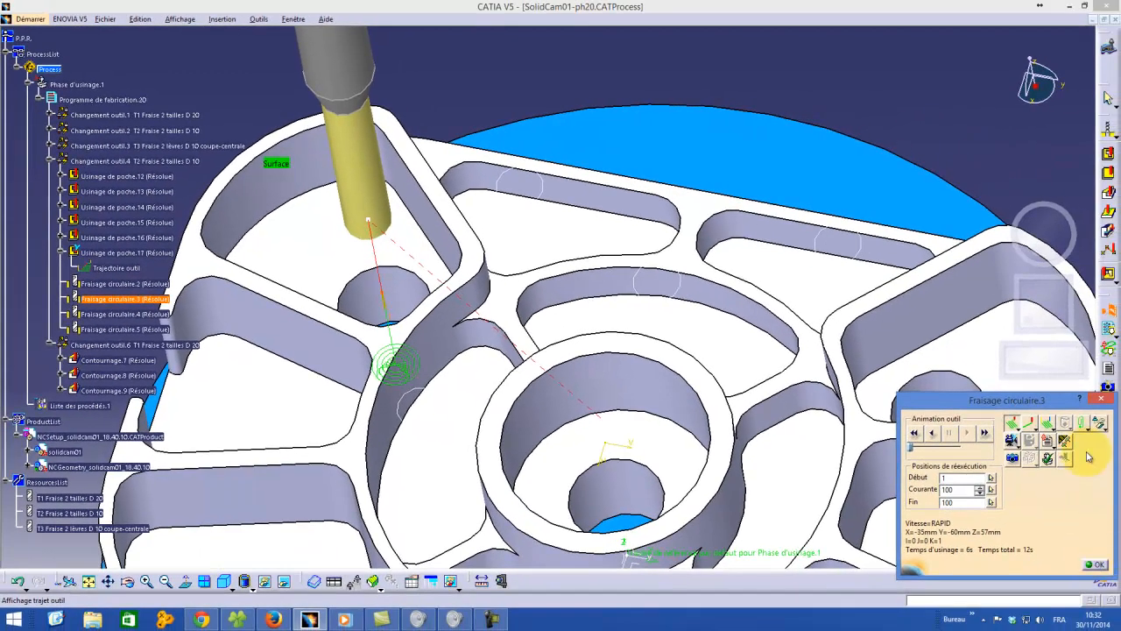
{"action": "left_click_drag", "start_coordinate": [1051, 400], "coordinate": [1071, 469]}
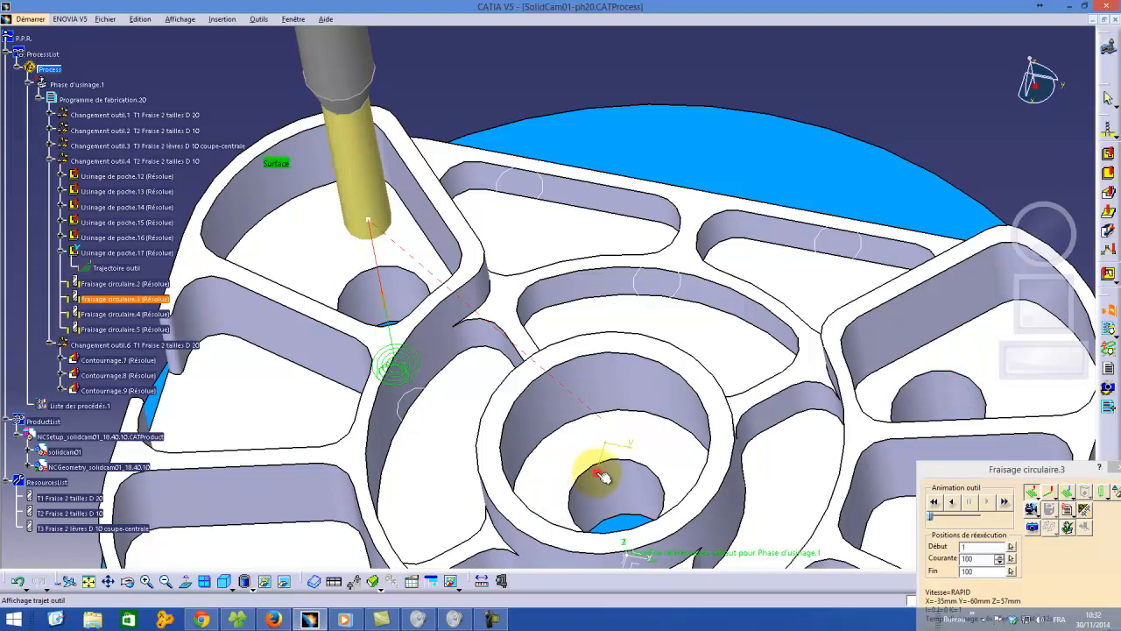
{"action": "left_click_drag", "start_coordinate": [1051, 476], "coordinate": [991, 385]}
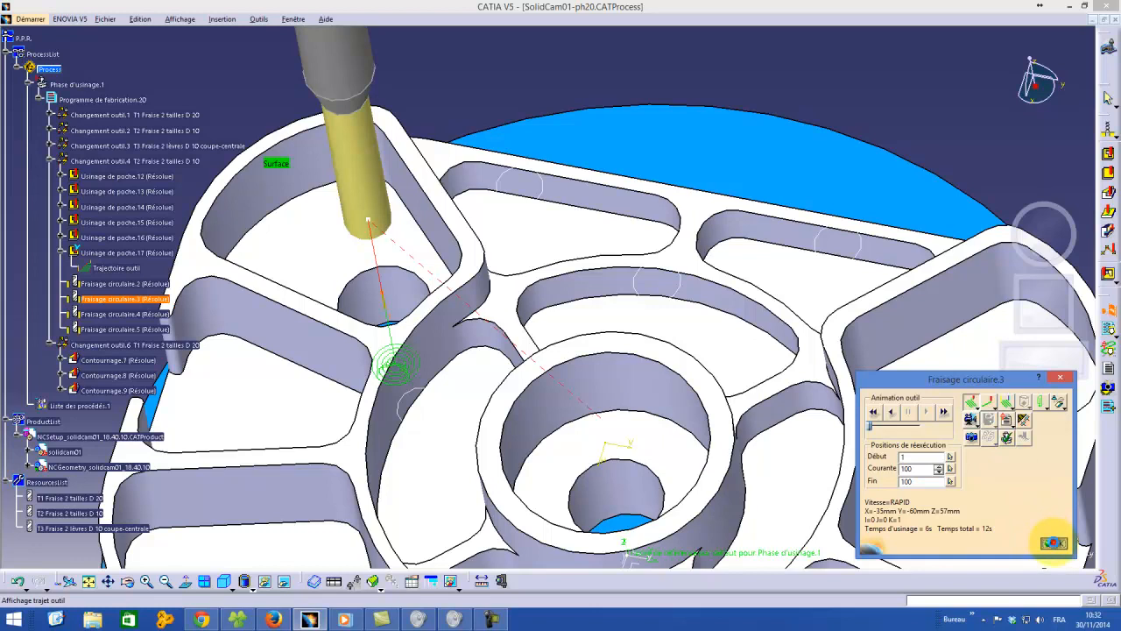
{"action": "left_click", "coordinate": [1053, 544]}
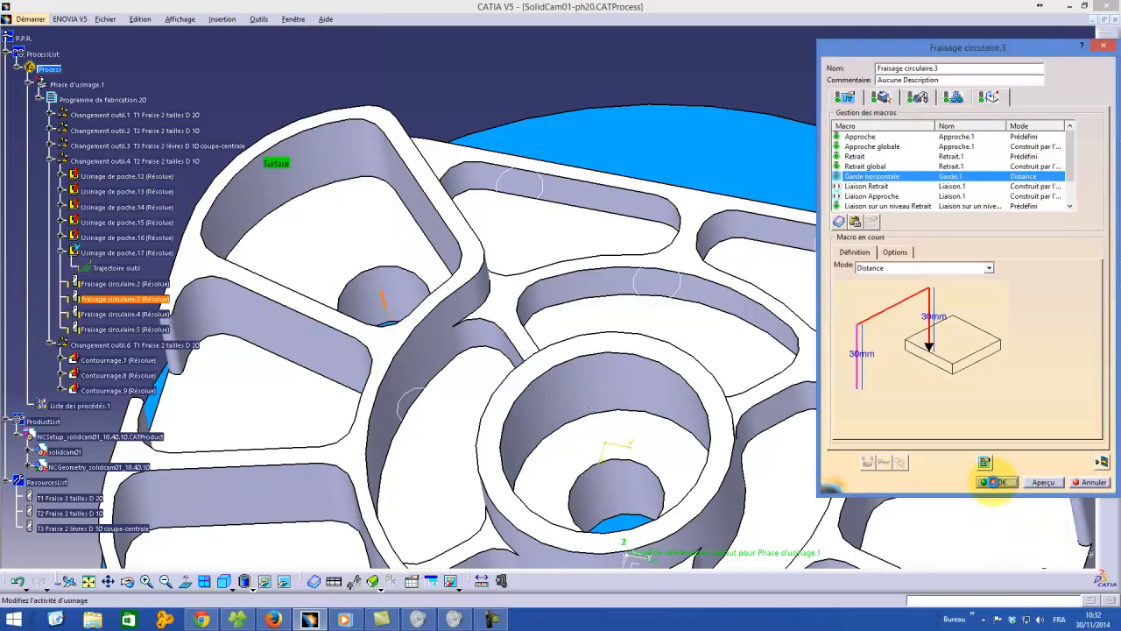
{"action": "left_click", "coordinate": [997, 482]}
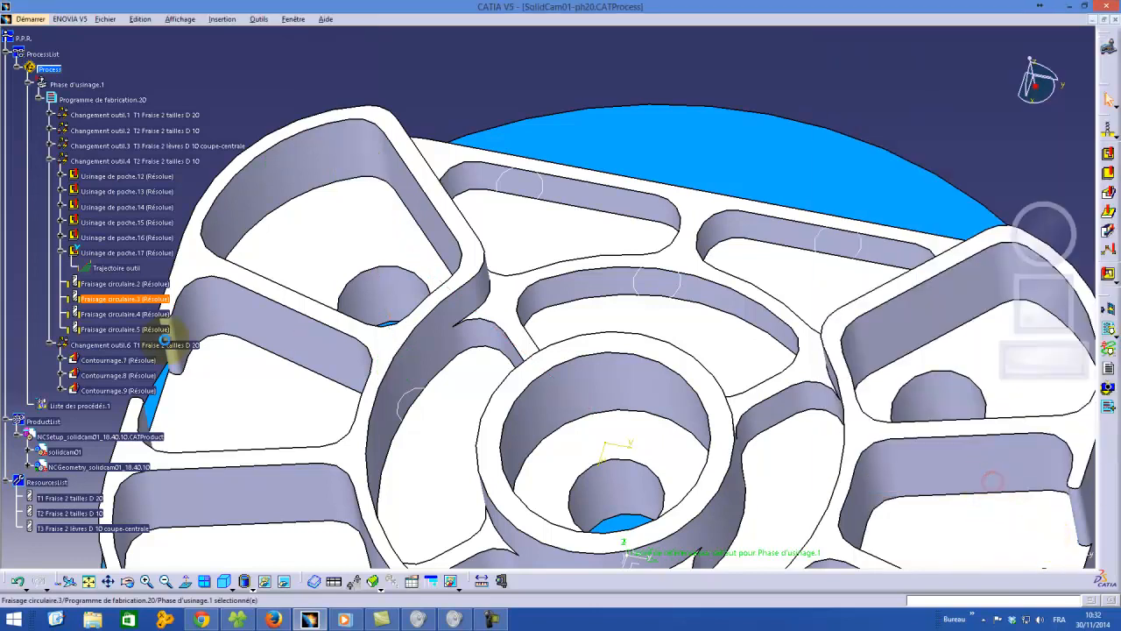
Step: Open the Fraisage circulaire.4 definition and clear its specified machining geometry
{"action": "left_click", "coordinate": [127, 331]}
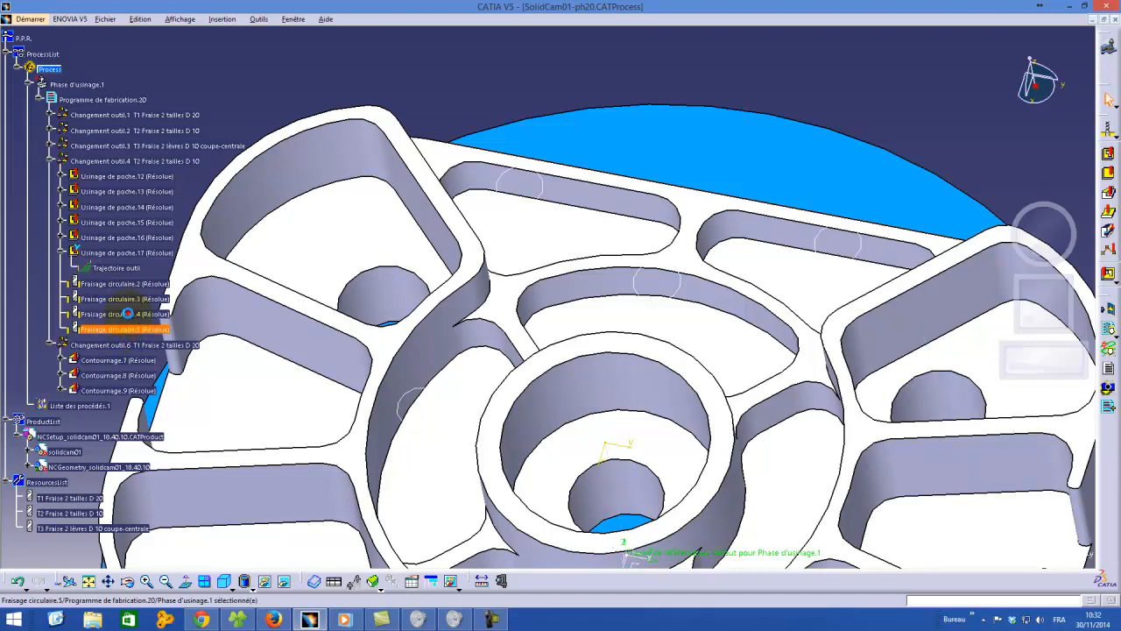
{"action": "double_click", "coordinate": [127, 314]}
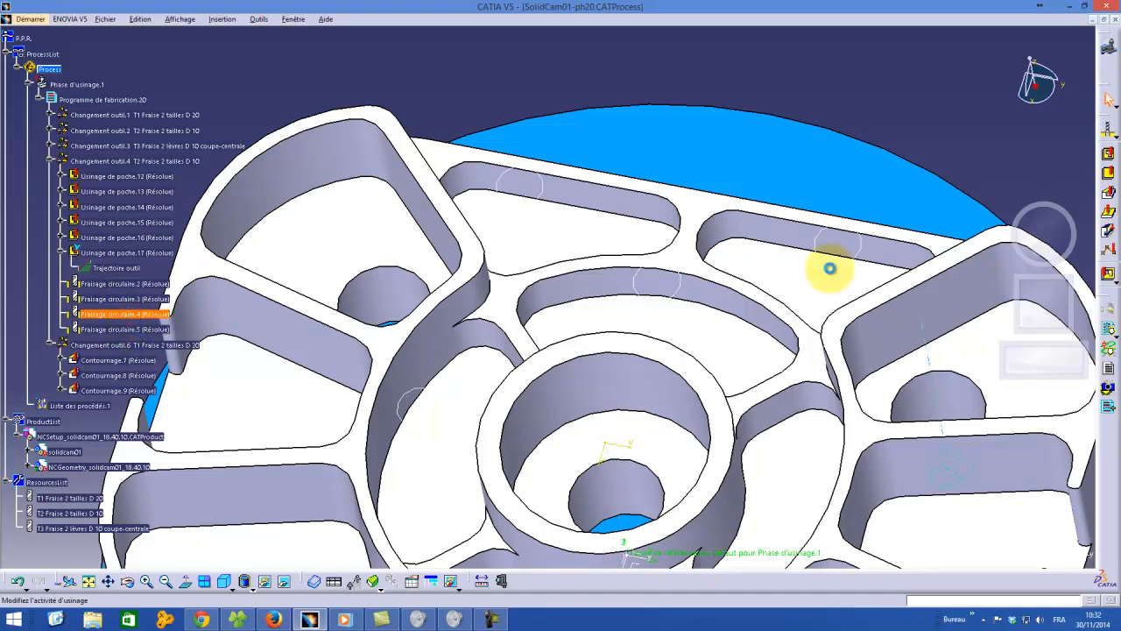
{"action": "left_click", "coordinate": [880, 97]}
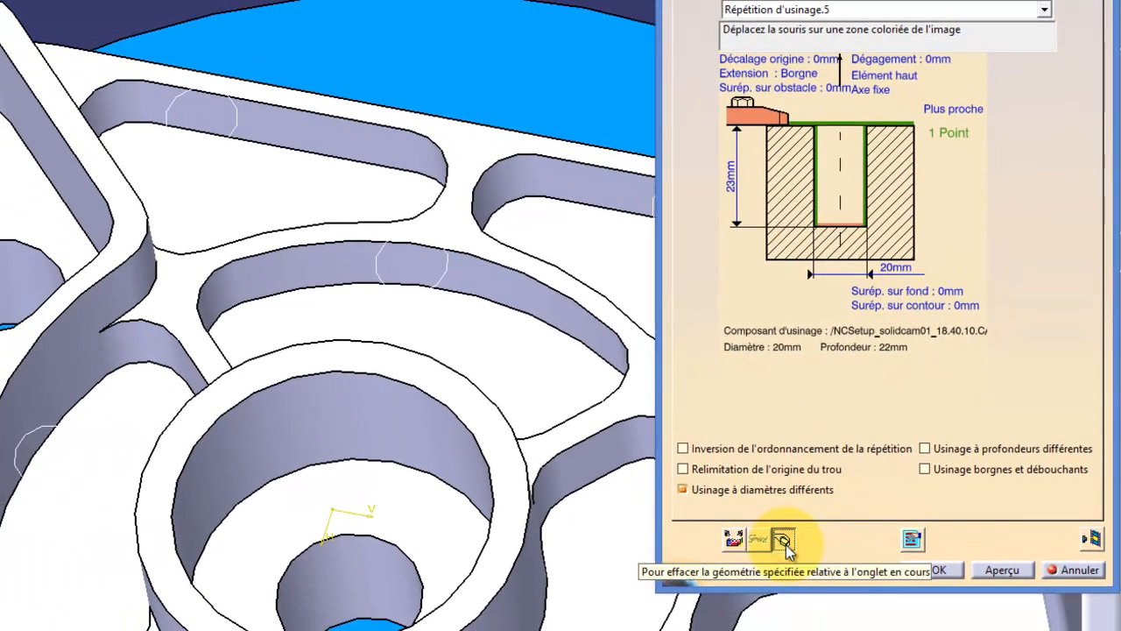
{"action": "left_click", "coordinate": [784, 540]}
{"action": "left_click", "coordinate": [287, 345]}
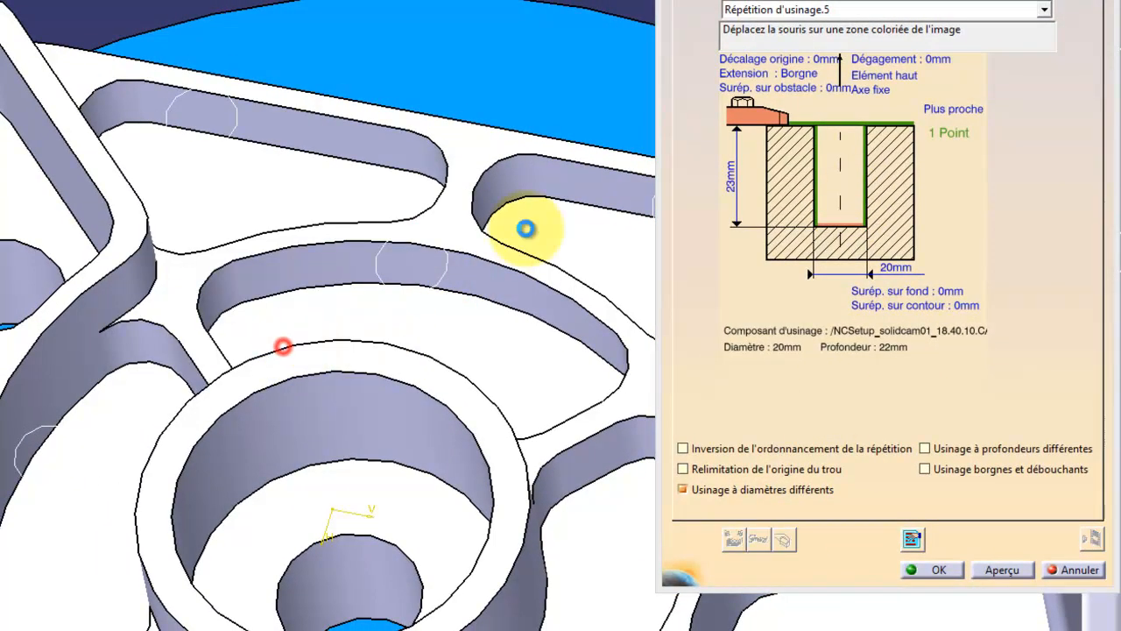
Step: Respecify the Fraisage circulaire.4 geometry, using the pocket floor as the top surface and the round hole in it as the machined feature
{"action": "left_click_drag", "start_coordinate": [740, 0], "coordinate": [838, 329]}
{"action": "middle_click_drag", "start_coordinate": [982, 287], "coordinate": [848, 265]}
{"action": "left_click_drag", "start_coordinate": [870, 324], "coordinate": [553, 0]}
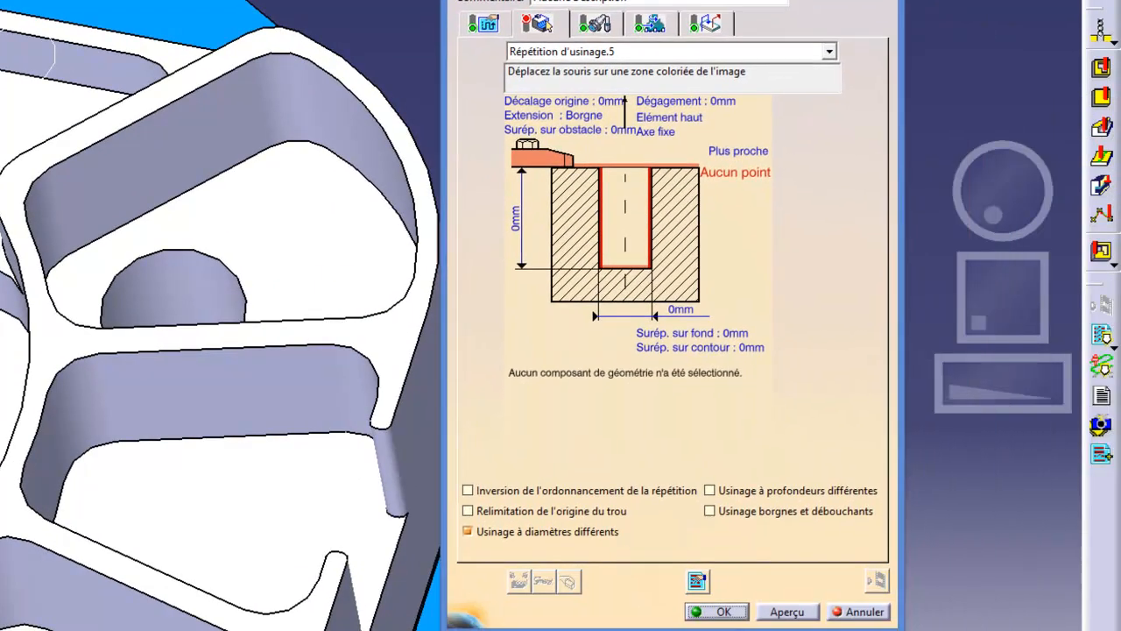
{"action": "left_click", "coordinate": [677, 172]}
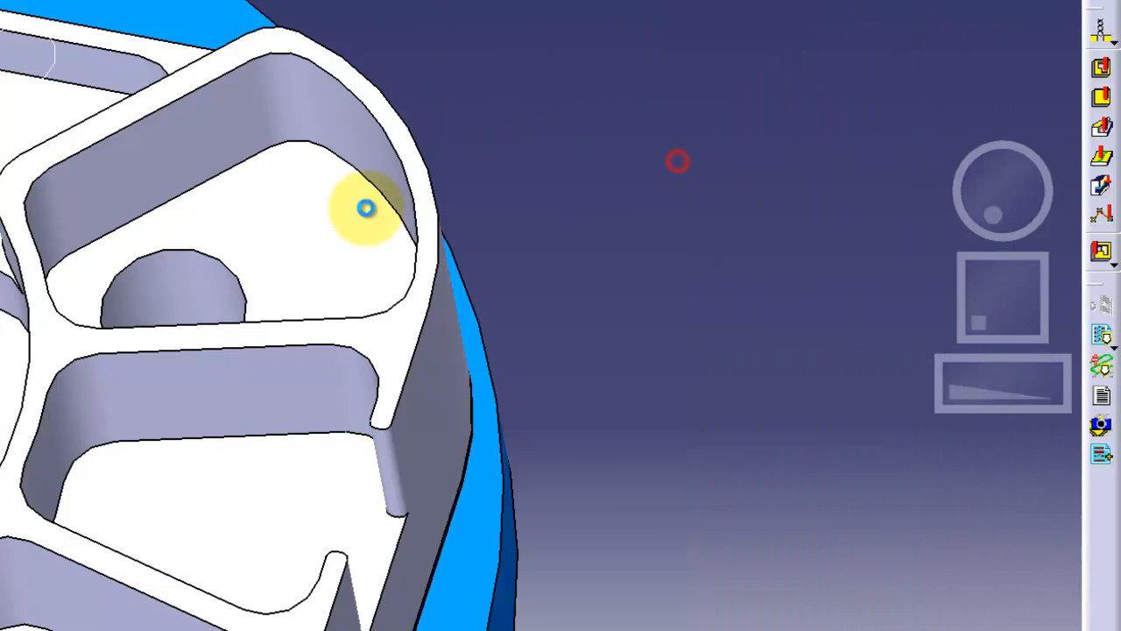
{"action": "left_click", "coordinate": [281, 219]}
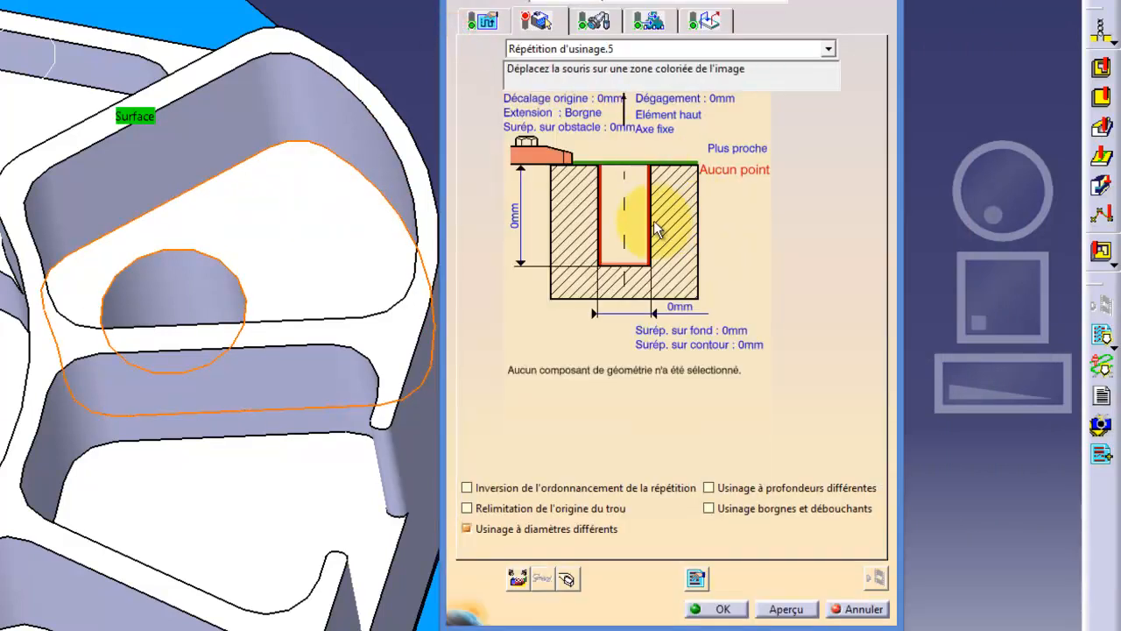
{"action": "left_click", "coordinate": [650, 221]}
{"action": "left_click", "coordinate": [225, 261]}
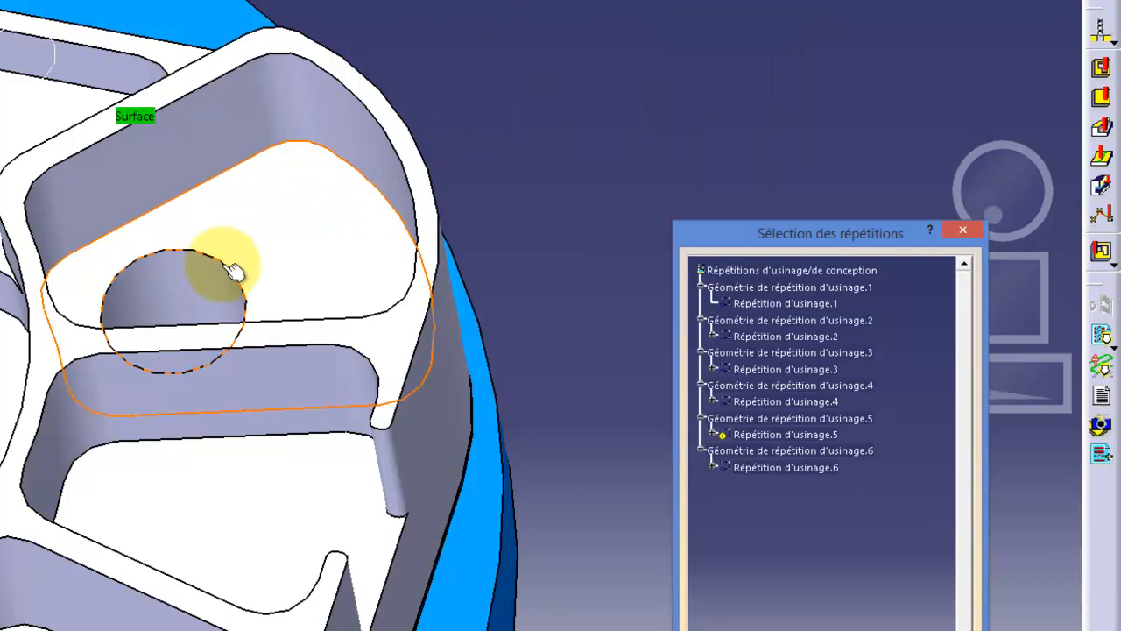
{"action": "left_click", "coordinate": [221, 264]}
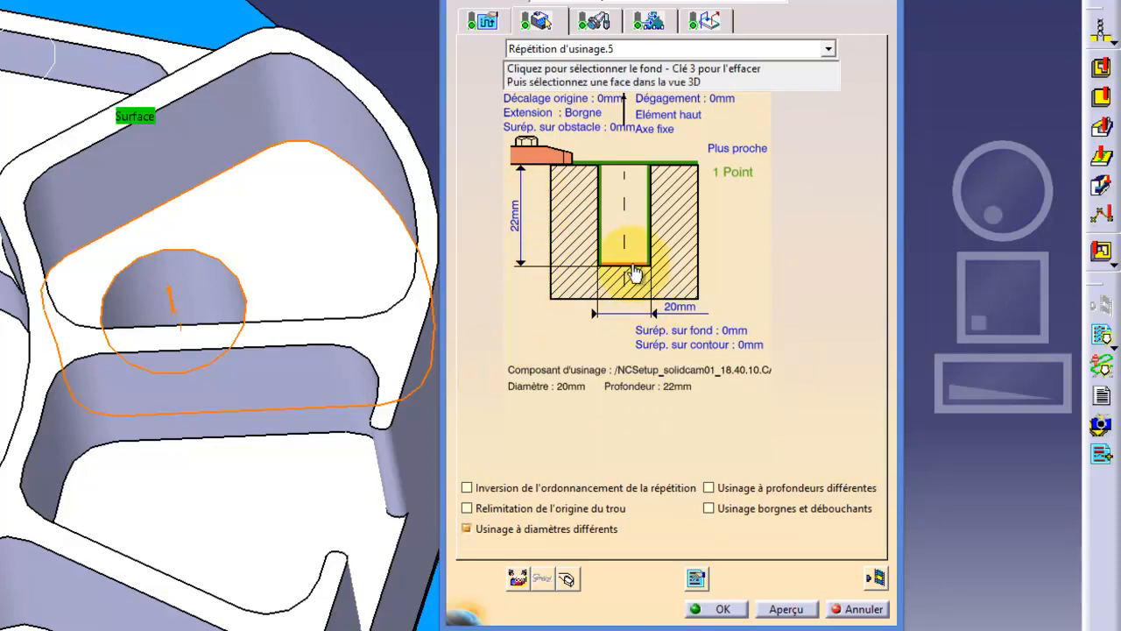
Step: Compute the Fraisage circulaire.4 tool path, replay its tool animation from the start and close the simulation
{"action": "left_click", "coordinate": [877, 579]}
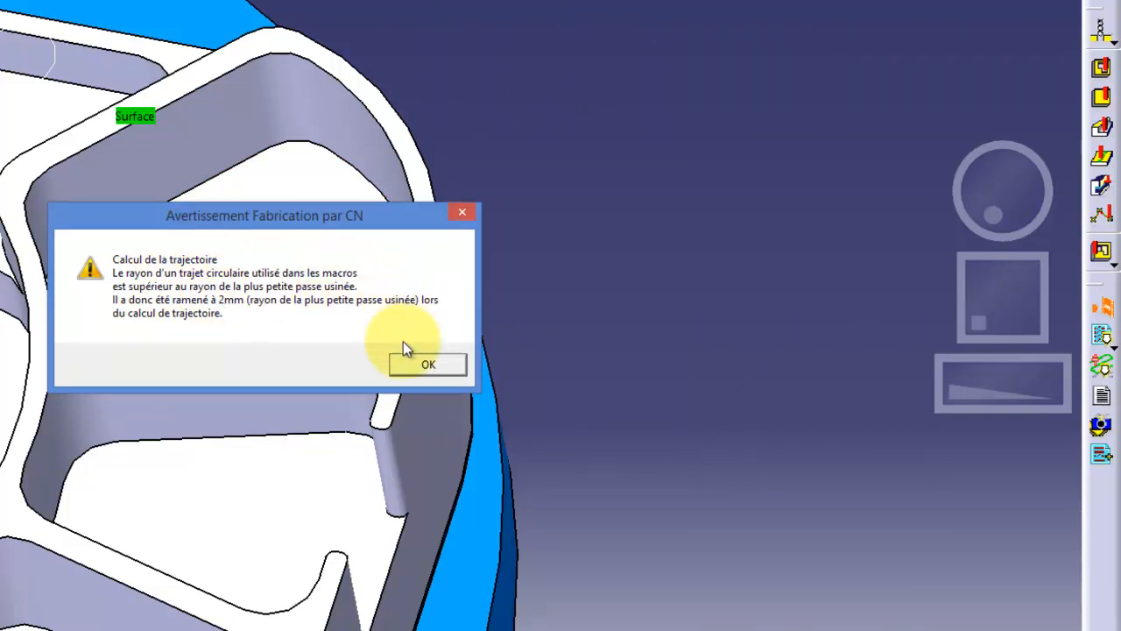
{"action": "left_click", "coordinate": [451, 362]}
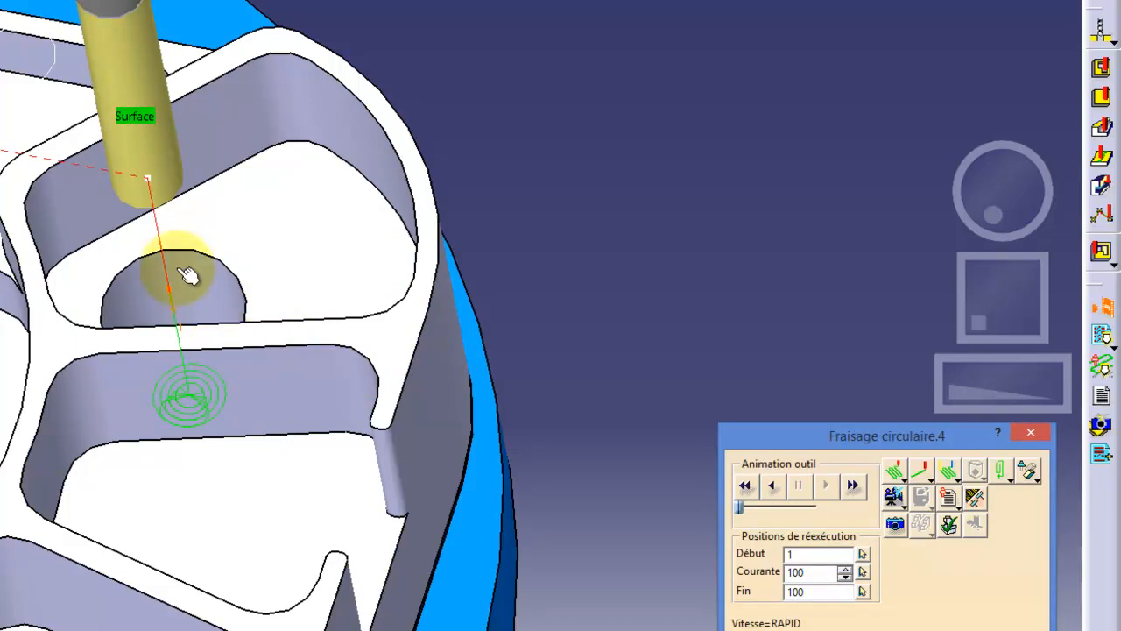
{"action": "left_click", "coordinate": [747, 487]}
{"action": "left_click", "coordinate": [827, 488]}
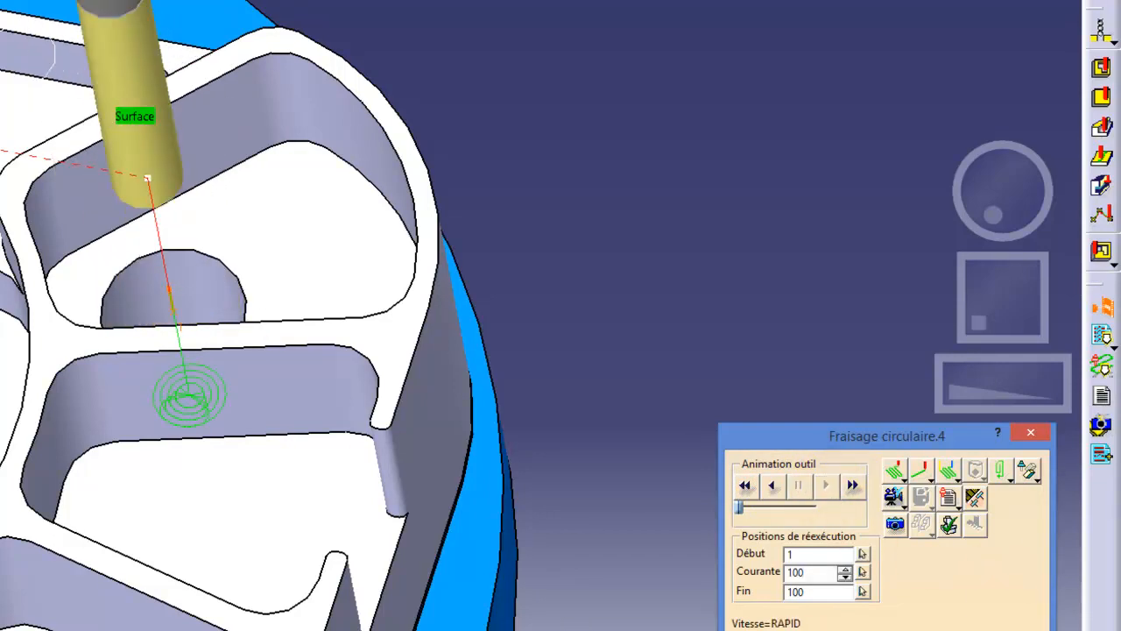
{"action": "left_click", "coordinate": [1030, 432]}
Step: Examine the Approche, Approche globale and Retrait macros of Fraisage circulaire.4, including the arc radius, and cancel the operation's definition
{"action": "left_click", "coordinate": [706, 21]}
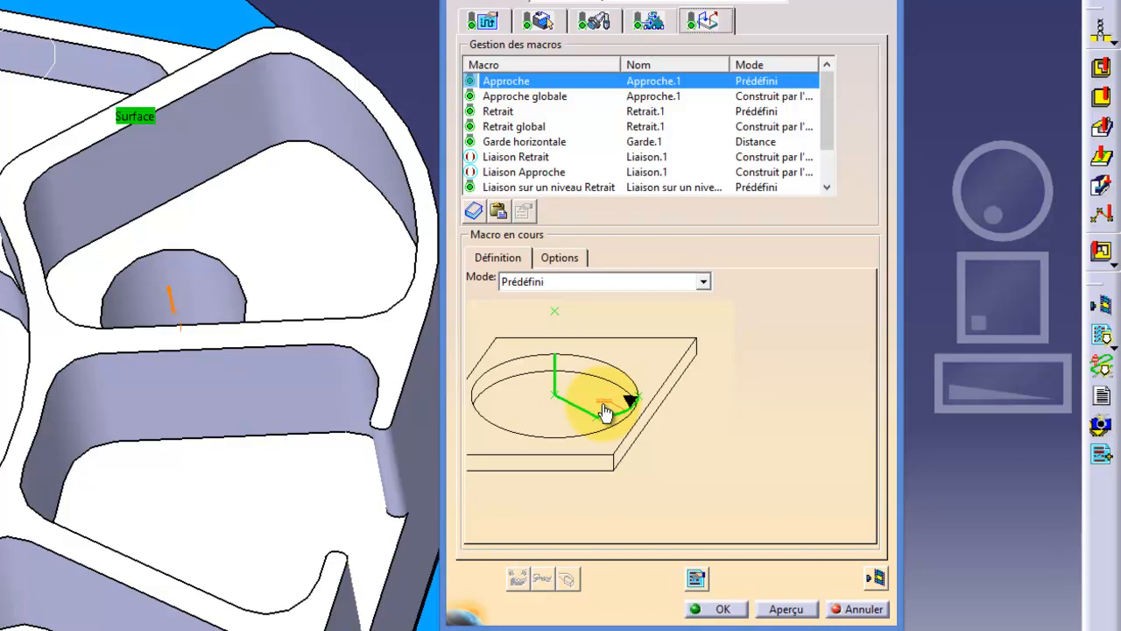
{"action": "left_click", "coordinate": [519, 114]}
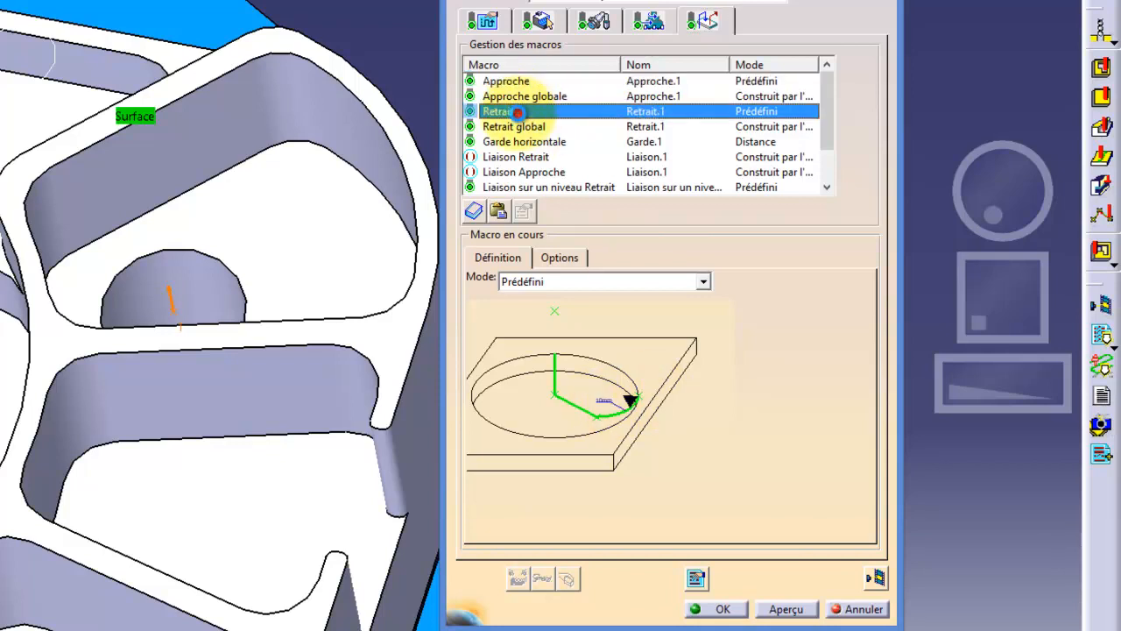
{"action": "left_click", "coordinate": [508, 96]}
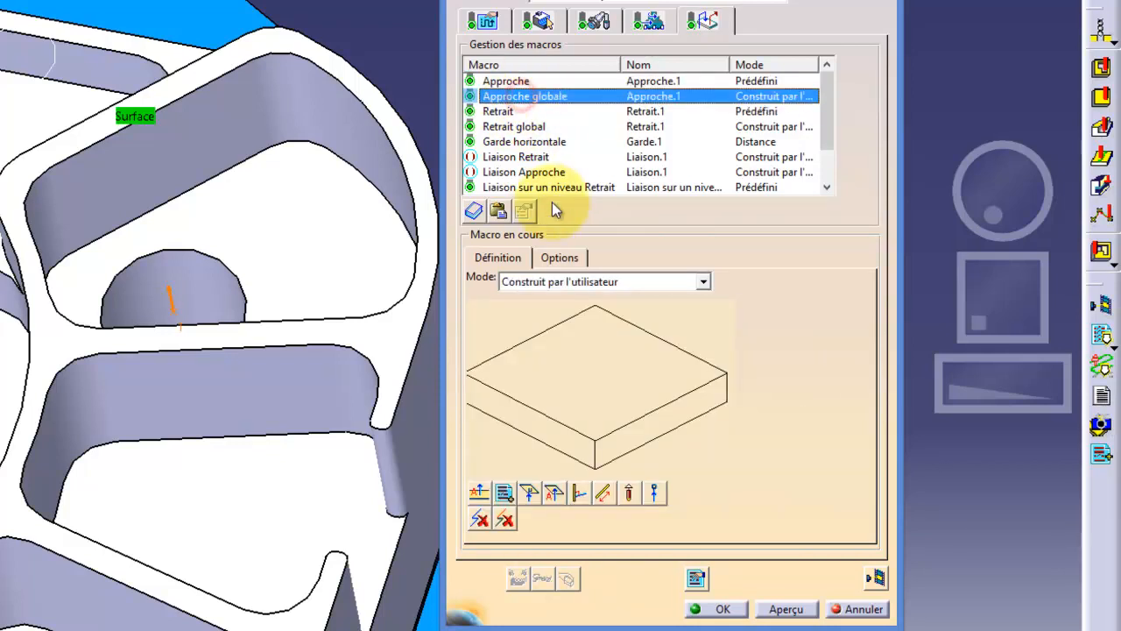
{"action": "left_click", "coordinate": [530, 114]}
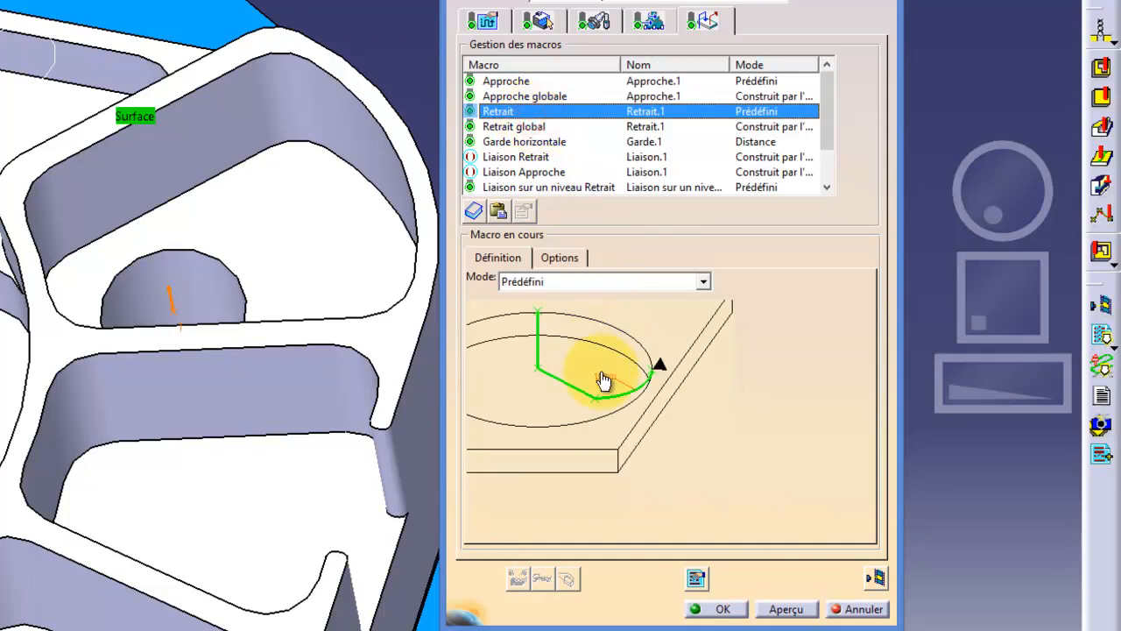
{"action": "left_click", "coordinate": [741, 382]}
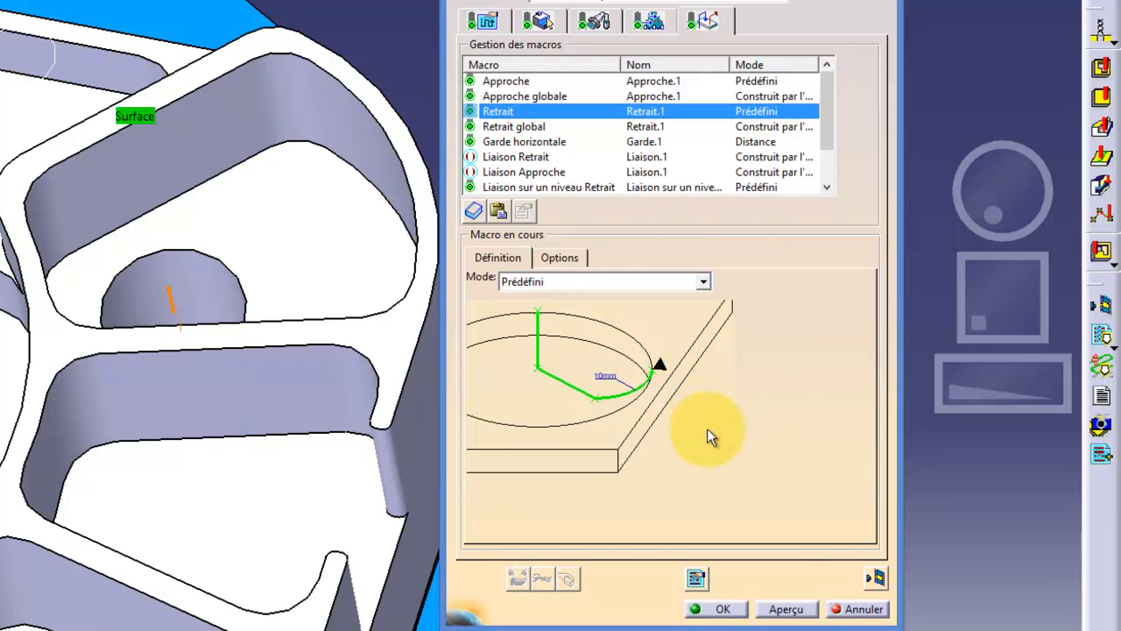
{"action": "left_click", "coordinate": [606, 382]}
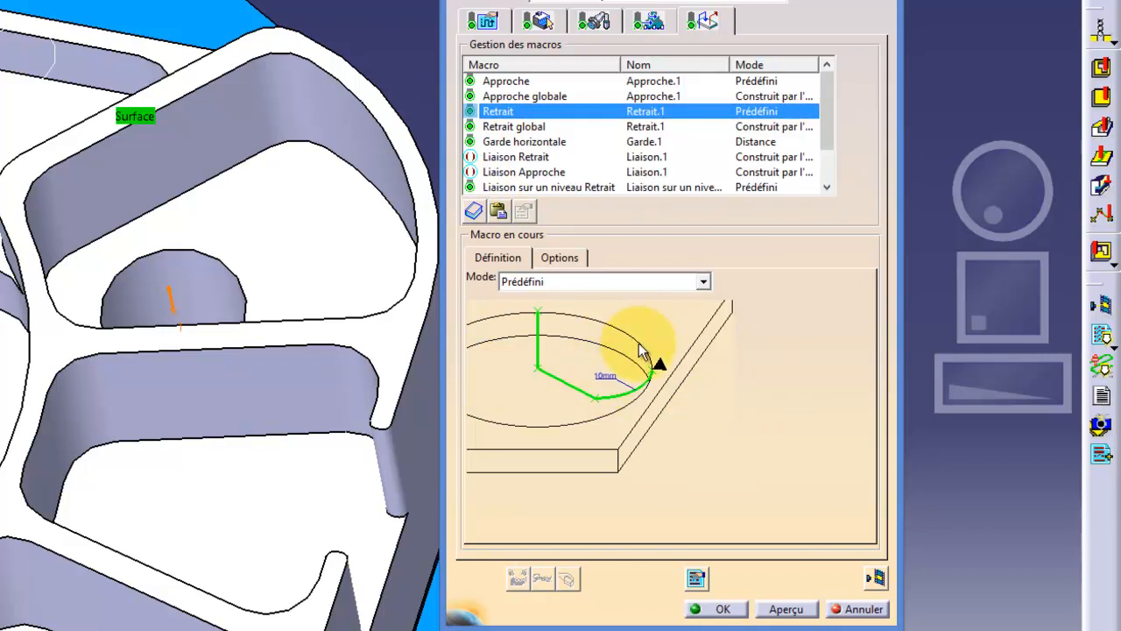
{"action": "left_click", "coordinate": [863, 609]}
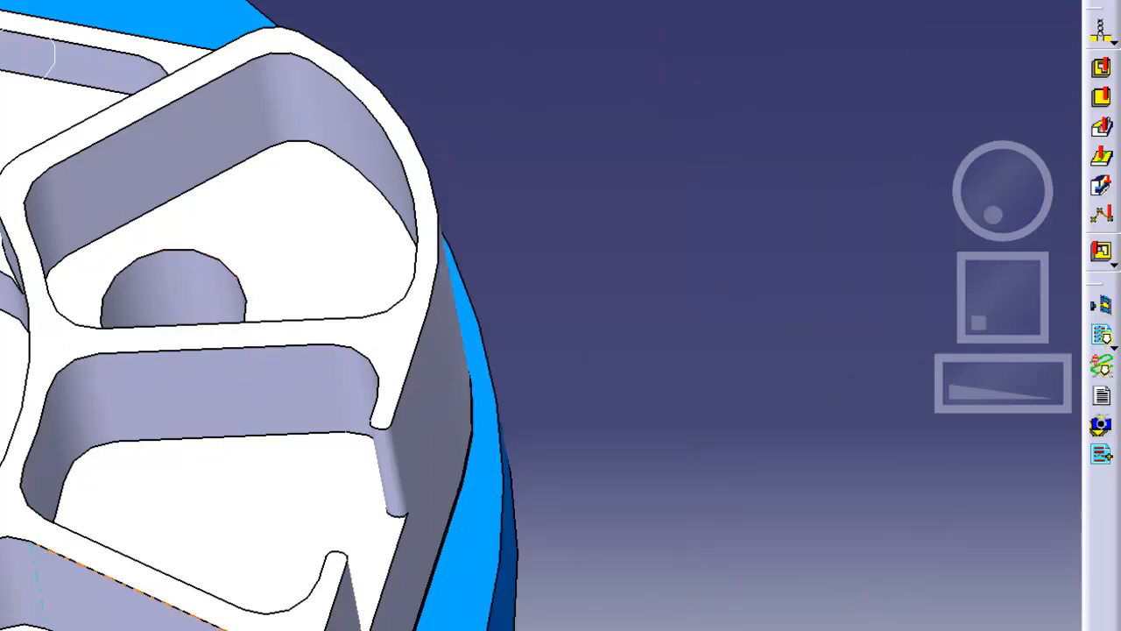
{"action": "scroll", "coordinate": [263, 316], "scroll_direction": "down", "scroll_amount": 5}
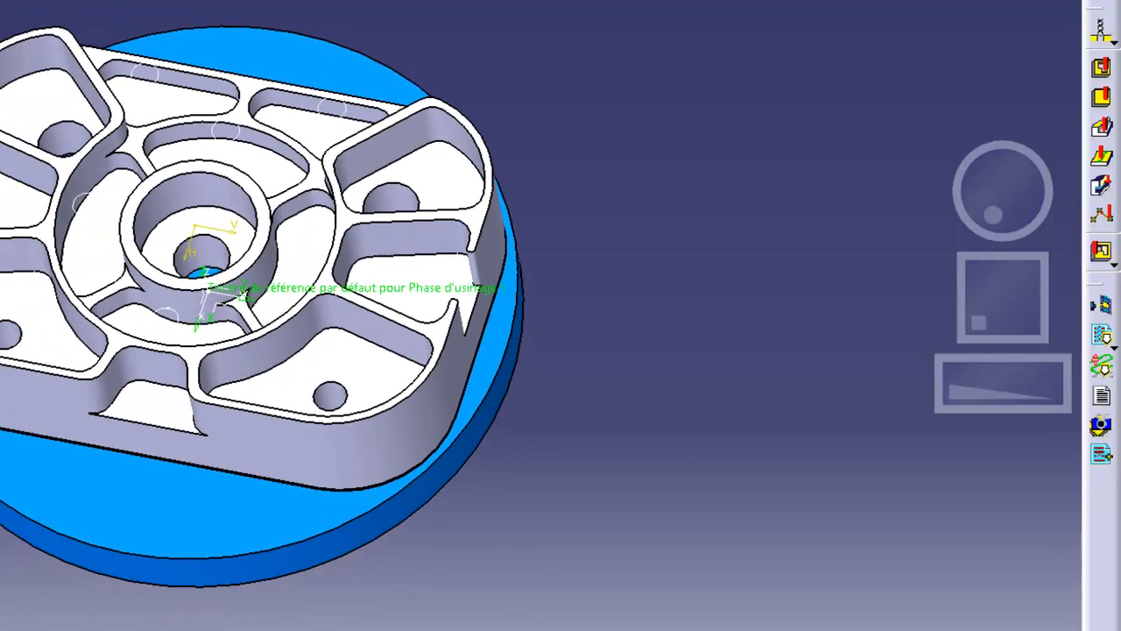
{"action": "left_click", "coordinate": [55, 629]}
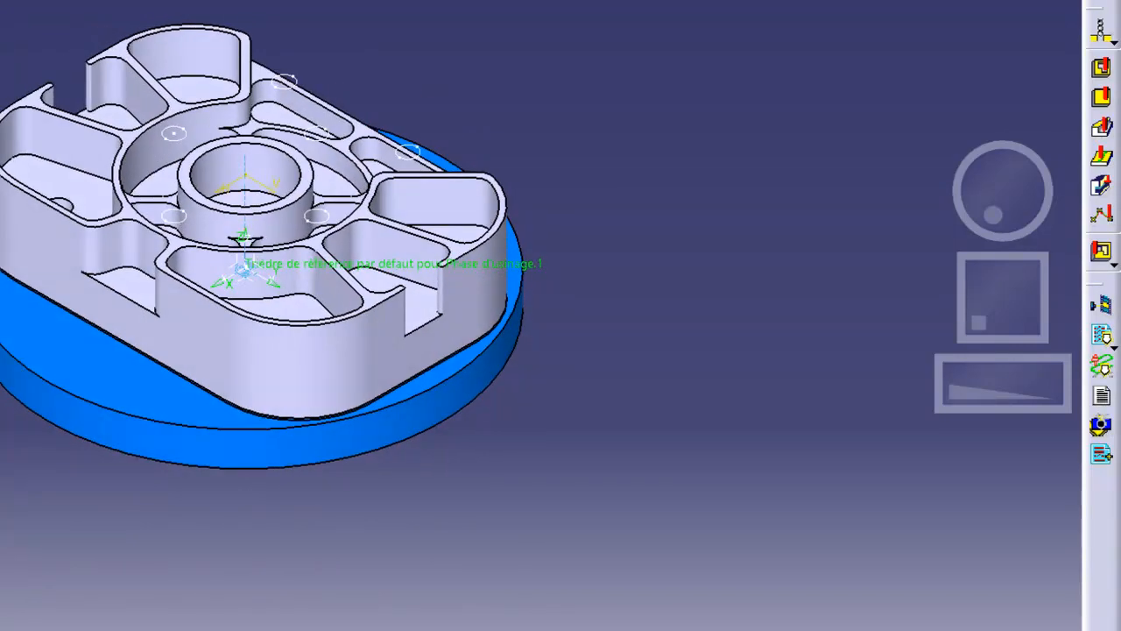
Step: Simulate the material removal of Fraisage circulaire.5 in video mode, inspect the central bore and close the simulation
{"action": "left_click_drag", "start_coordinate": [979, 186], "coordinate": [410, 252]}
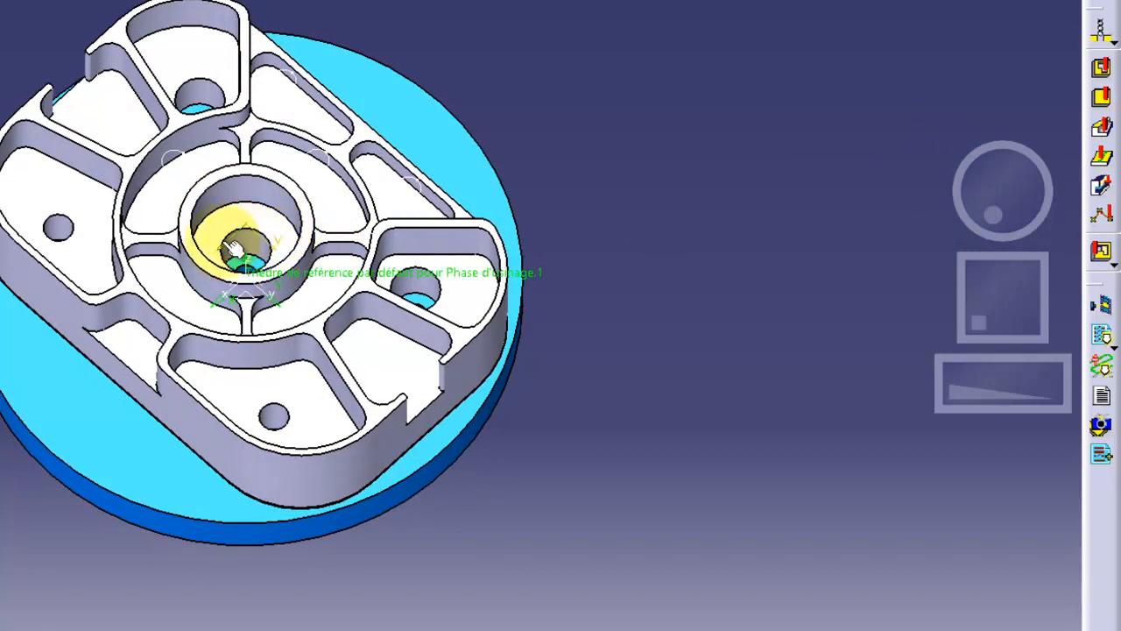
{"action": "left_click", "coordinate": [713, 424]}
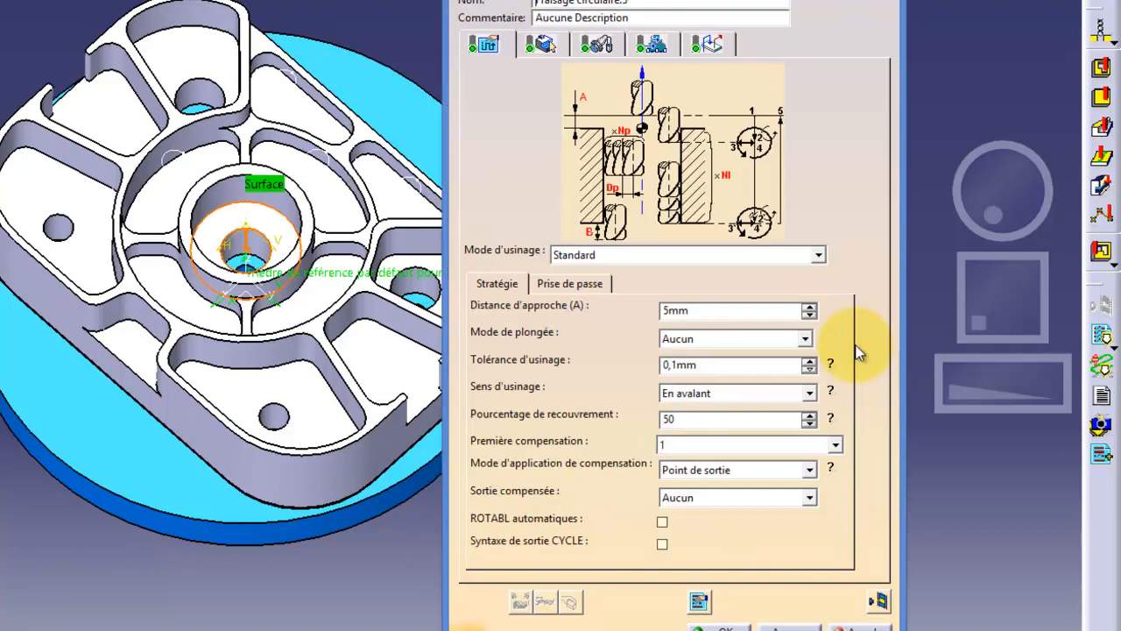
{"action": "left_click", "coordinate": [877, 602]}
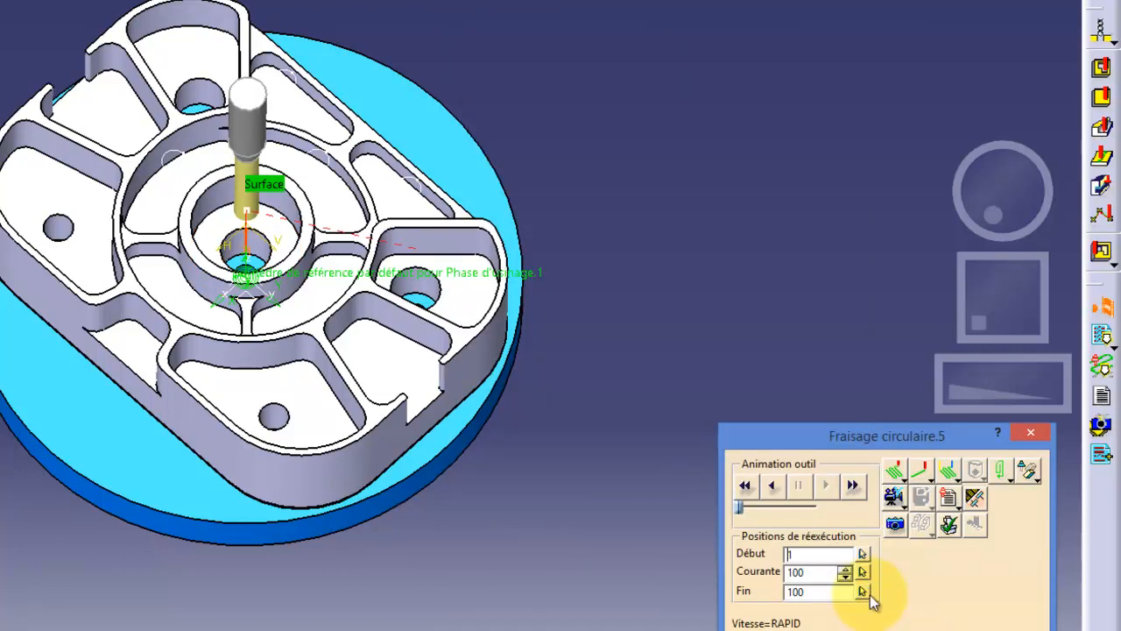
{"action": "left_click", "coordinate": [890, 498]}
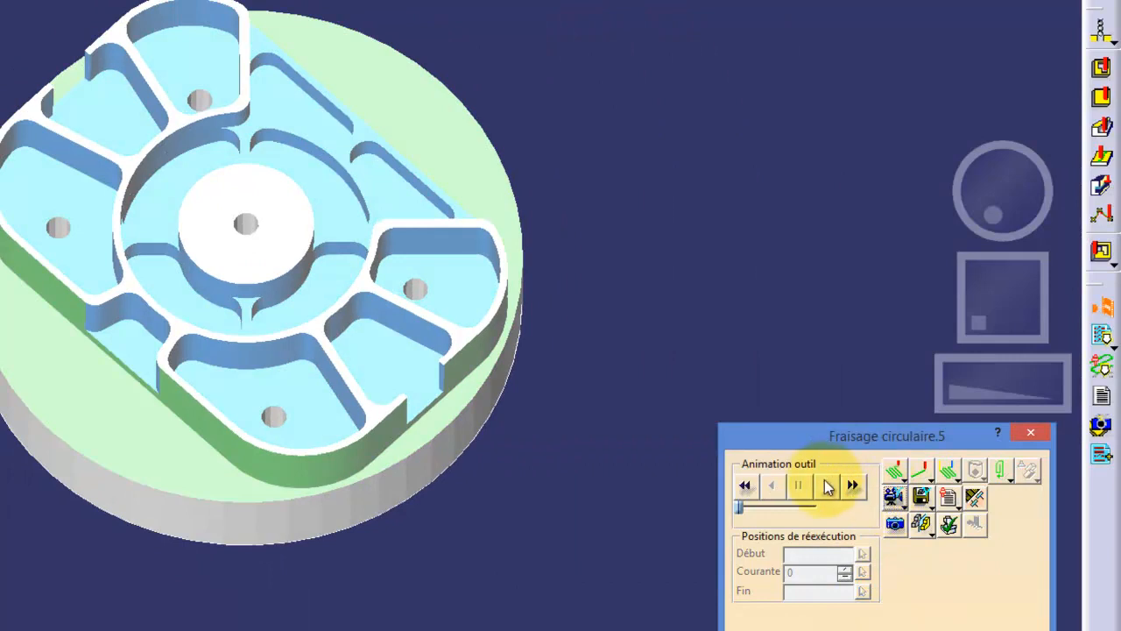
{"action": "left_click", "coordinate": [827, 487]}
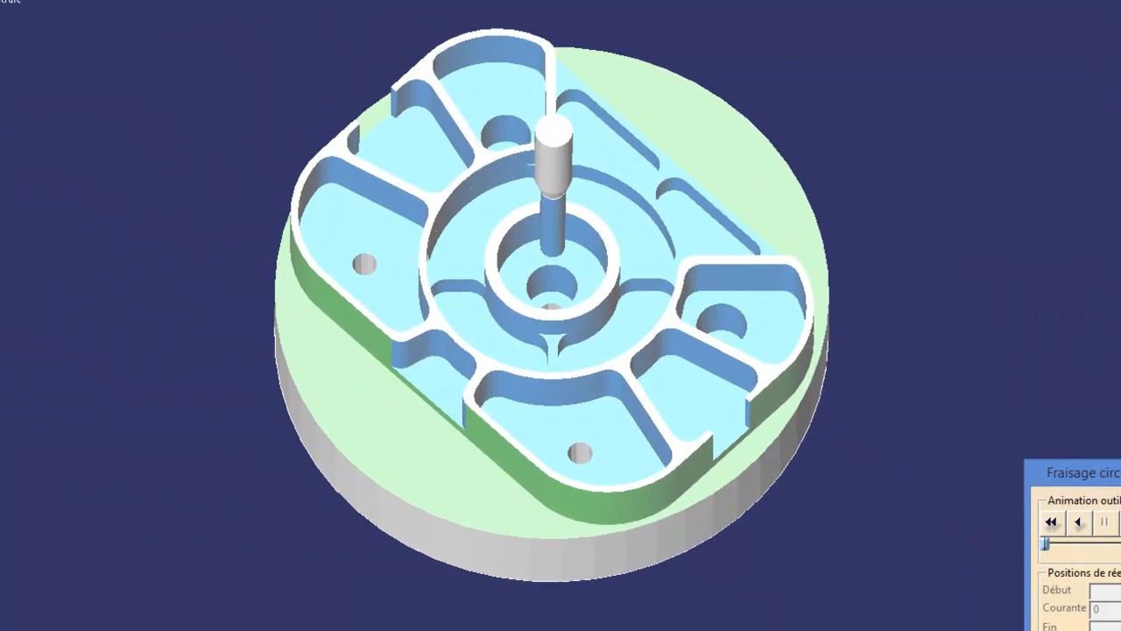
{"action": "middle_click_drag", "start_coordinate": [557, 351], "coordinate": [632, 349]}
{"action": "left_click", "coordinate": [1107, 522]}
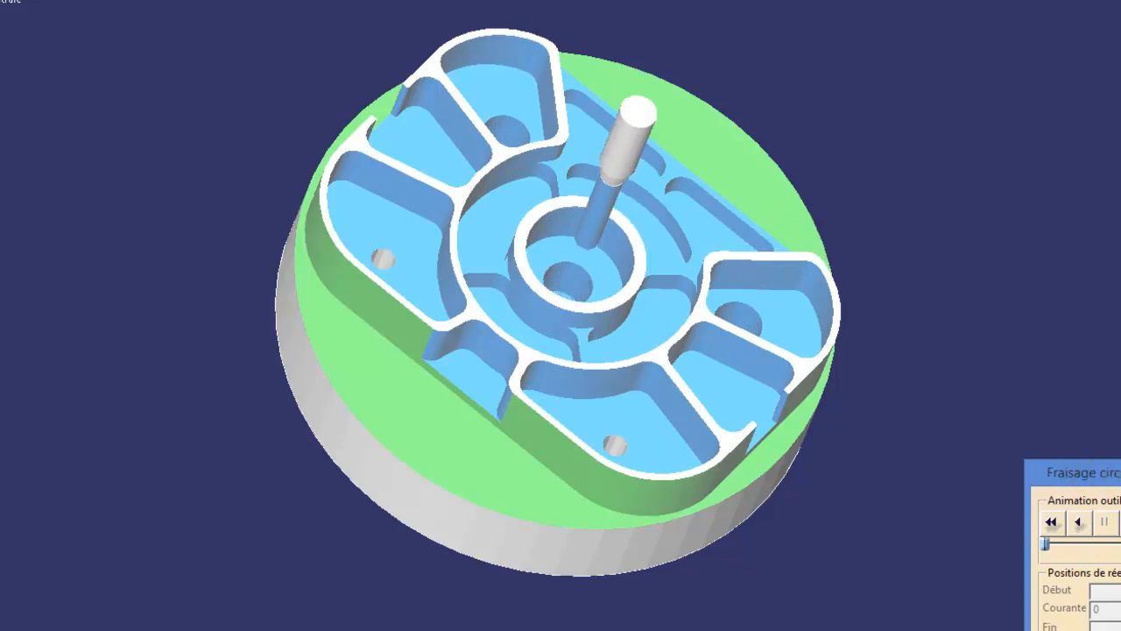
{"action": "left_click", "coordinate": [1059, 558]}
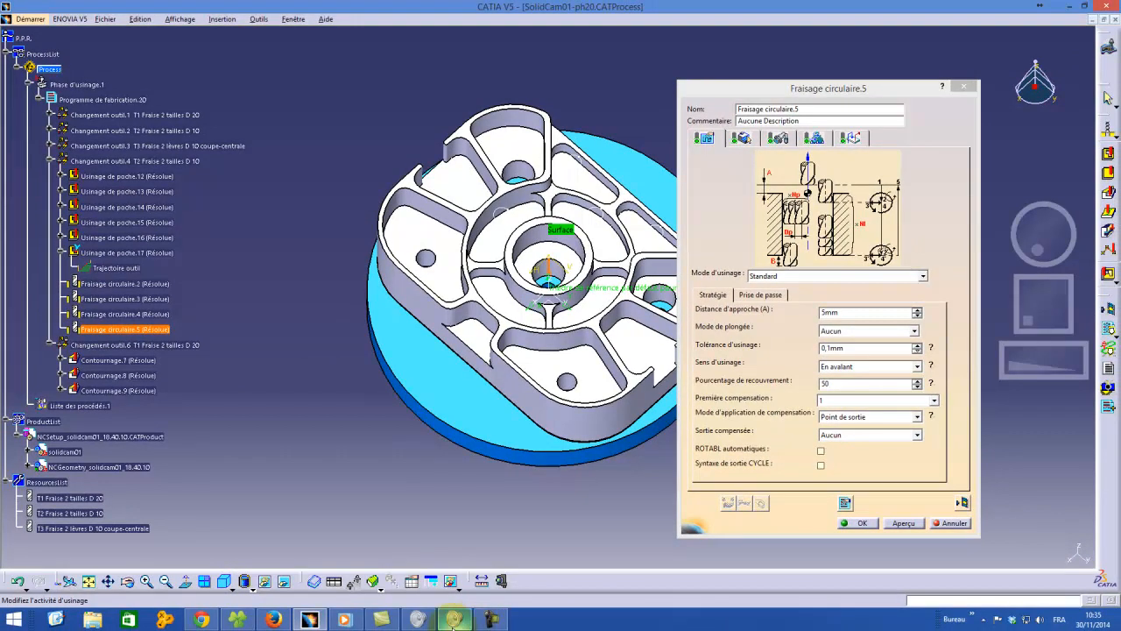
Step: Switch to the media player, watch the 3310_SolidCAM01 machining video with pauses at 05:48 and 06:14, and return to CATIA
{"action": "left_click", "coordinate": [350, 621]}
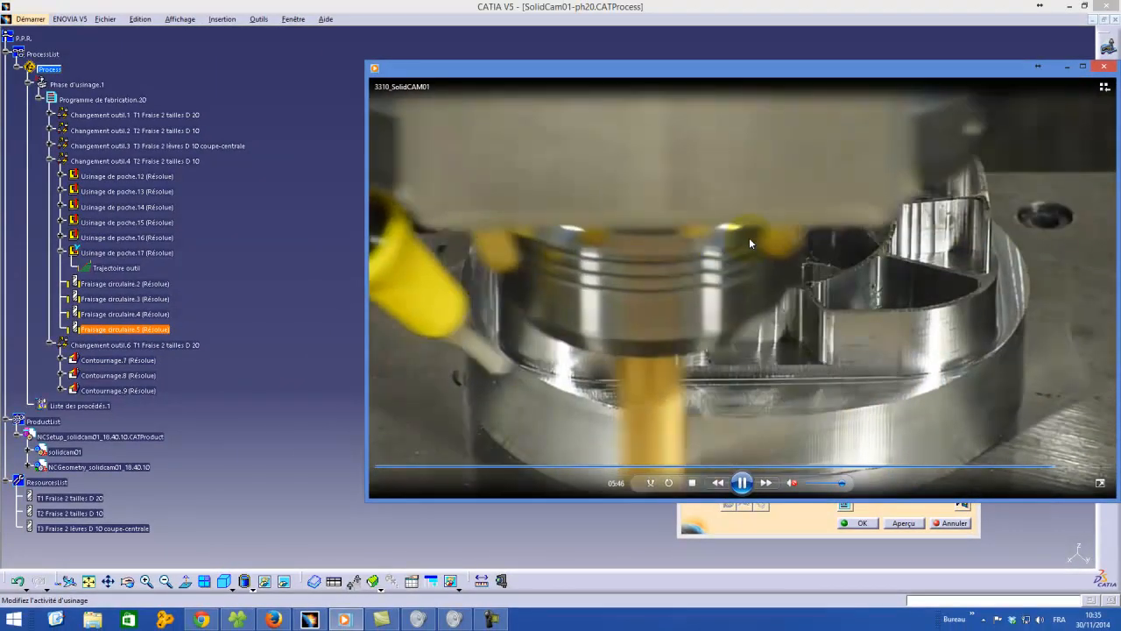
{"action": "left_click", "coordinate": [742, 482]}
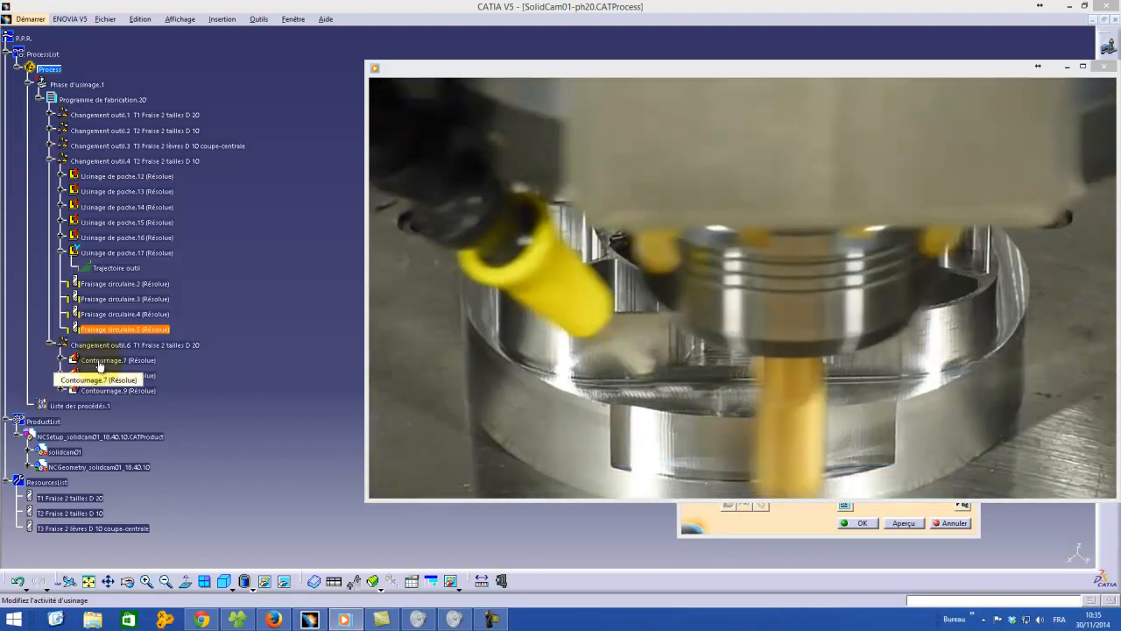
{"action": "mouse_move", "coordinate": [865, 417]}
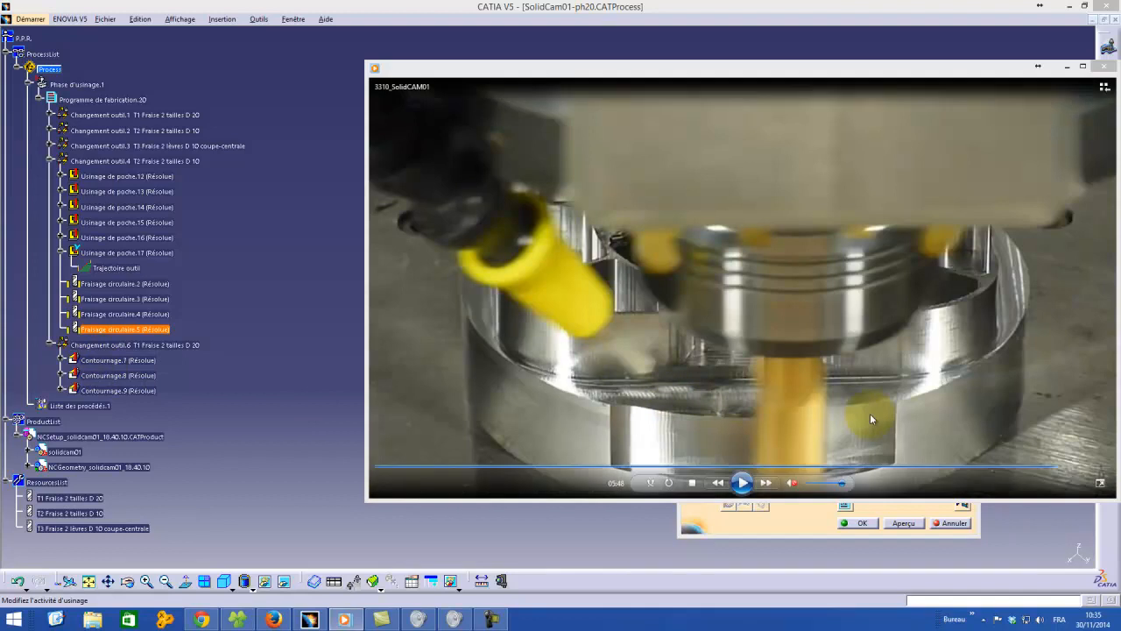
{"action": "left_click", "coordinate": [550, 419]}
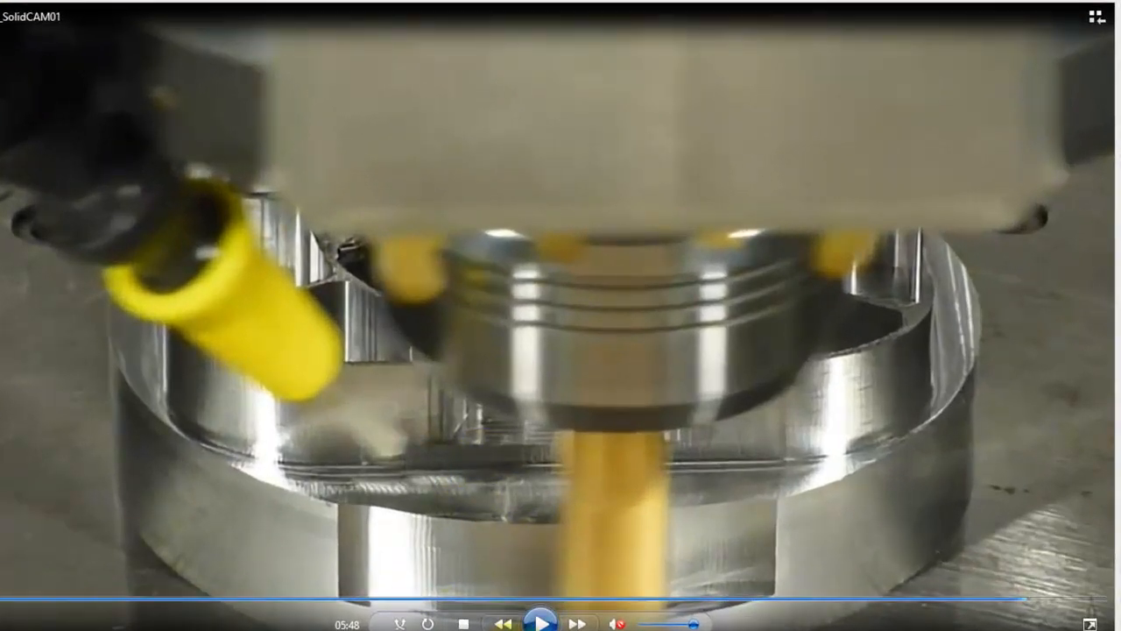
{"action": "left_click", "coordinate": [540, 623]}
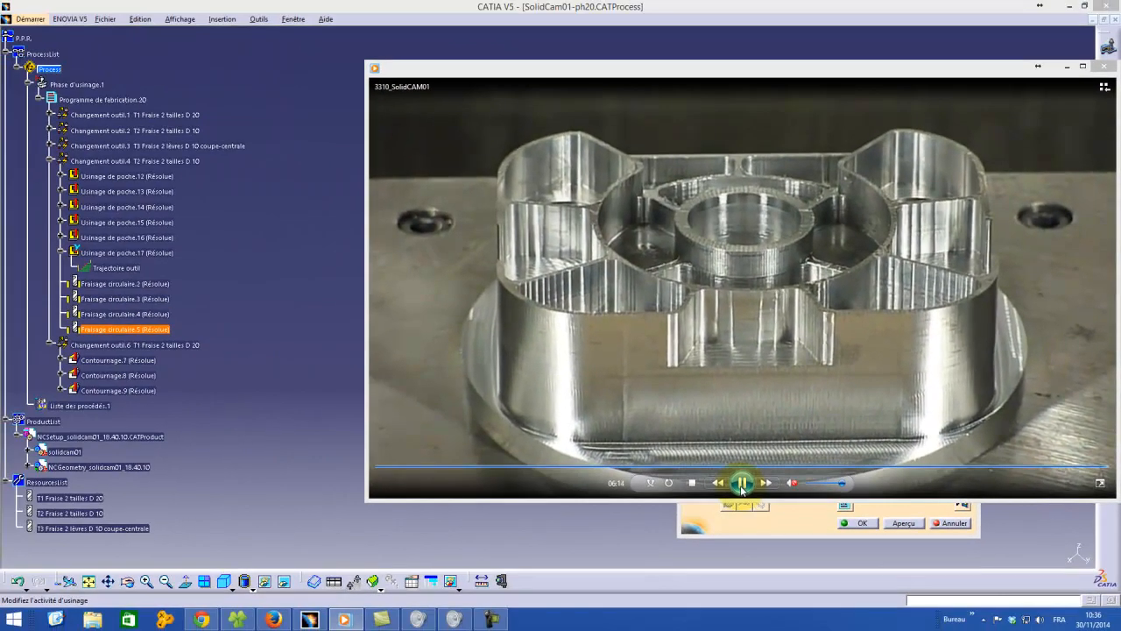
{"action": "left_click", "coordinate": [741, 487]}
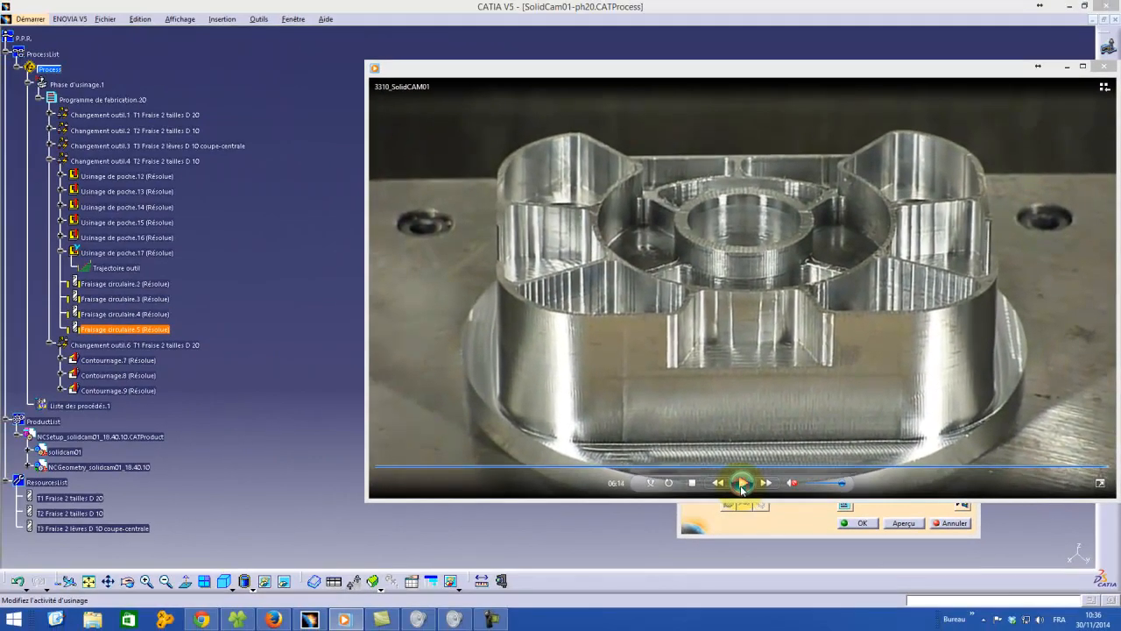
{"action": "left_click", "coordinate": [269, 425]}
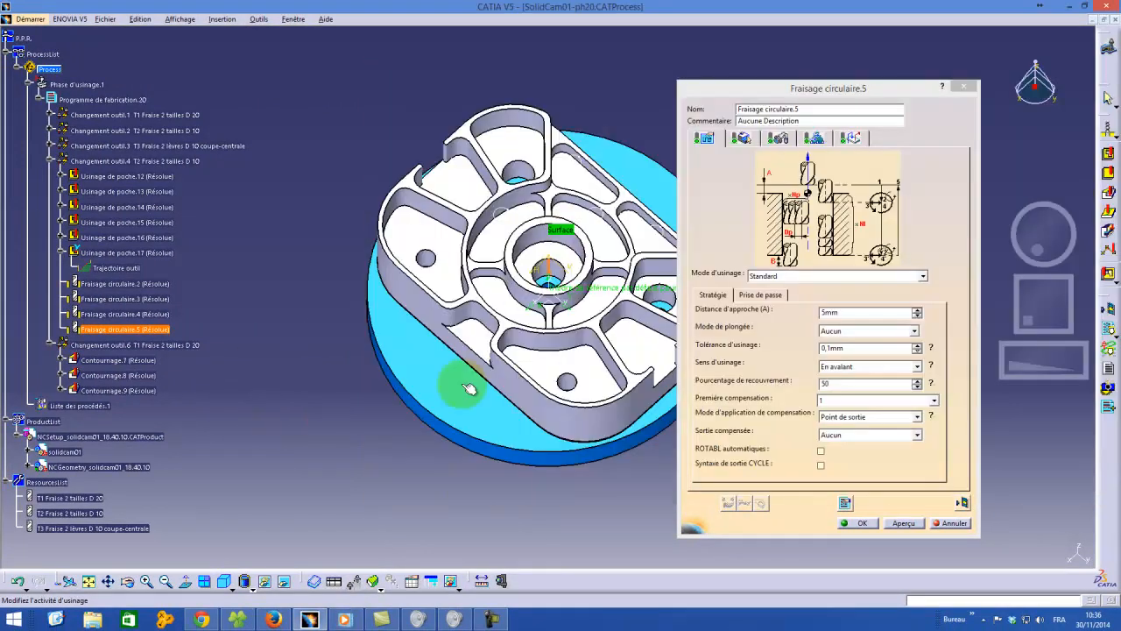
Step: Close the Fraisage circulaire.5 definition and highlight the Contournage.7, Contournage.8 and Contournage.9 operations to view their tool paths on the part
{"action": "left_click", "coordinate": [857, 523]}
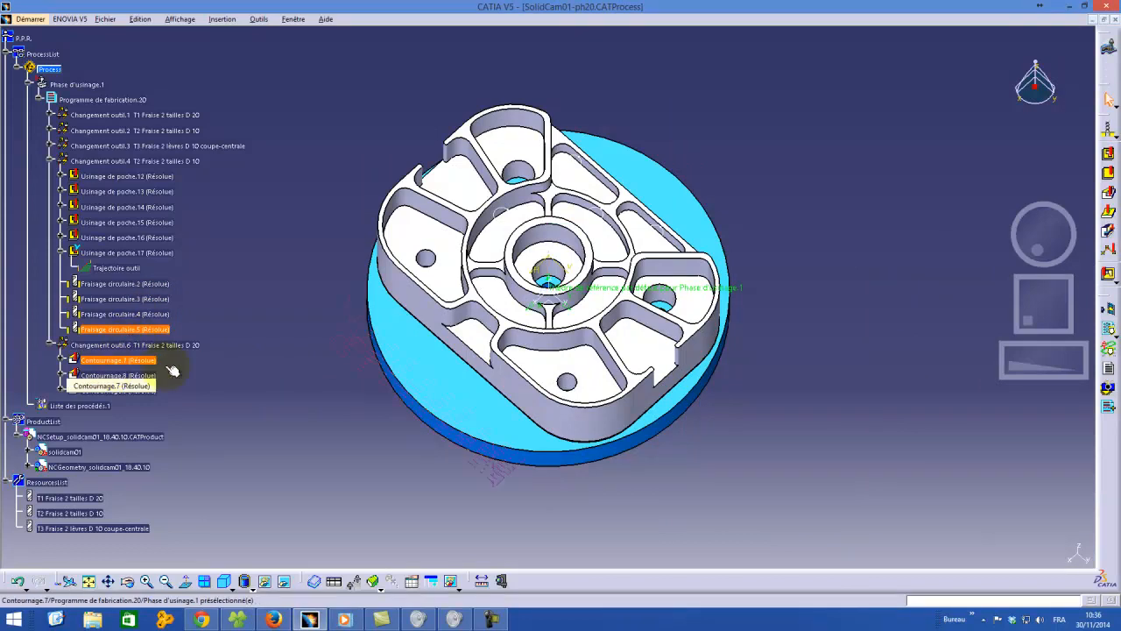
{"action": "left_click_drag", "start_coordinate": [1034, 265], "coordinate": [1038, 238]}
{"action": "left_click", "coordinate": [125, 363]}
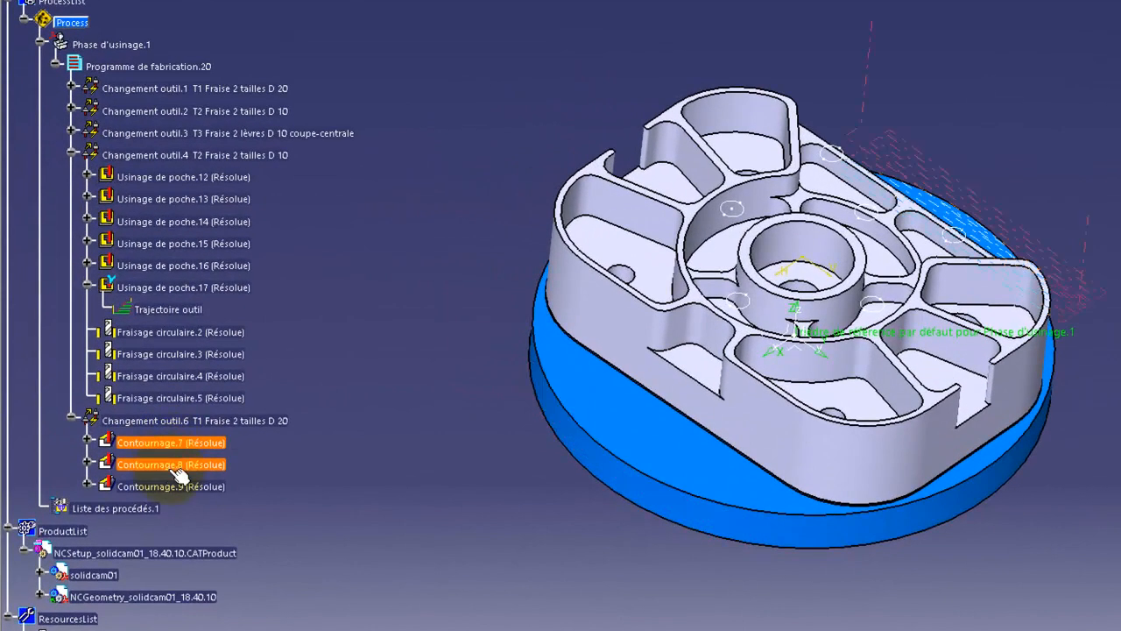
{"action": "left_click", "coordinate": [175, 465]}
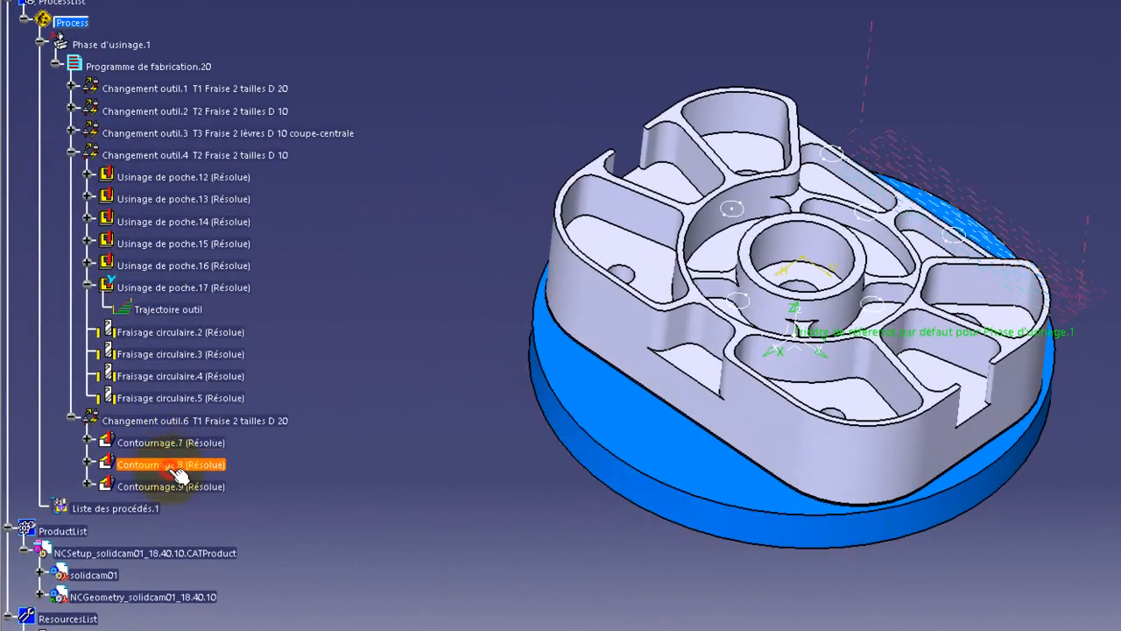
{"action": "left_click", "coordinate": [200, 487], "text": "ctrl"}
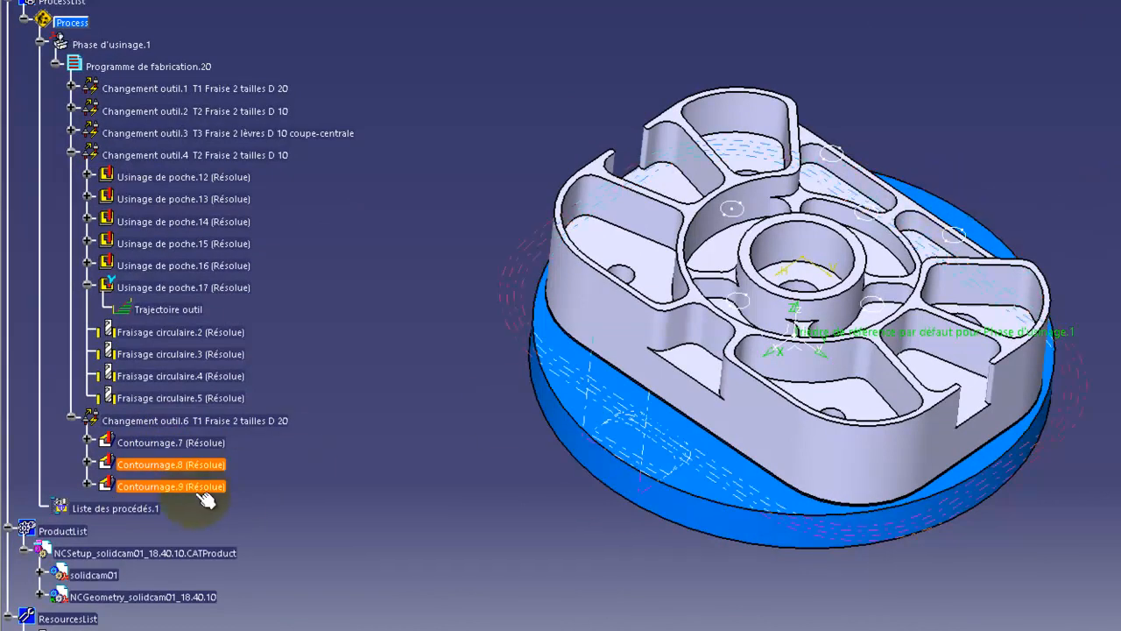
{"action": "left_click", "coordinate": [200, 489]}
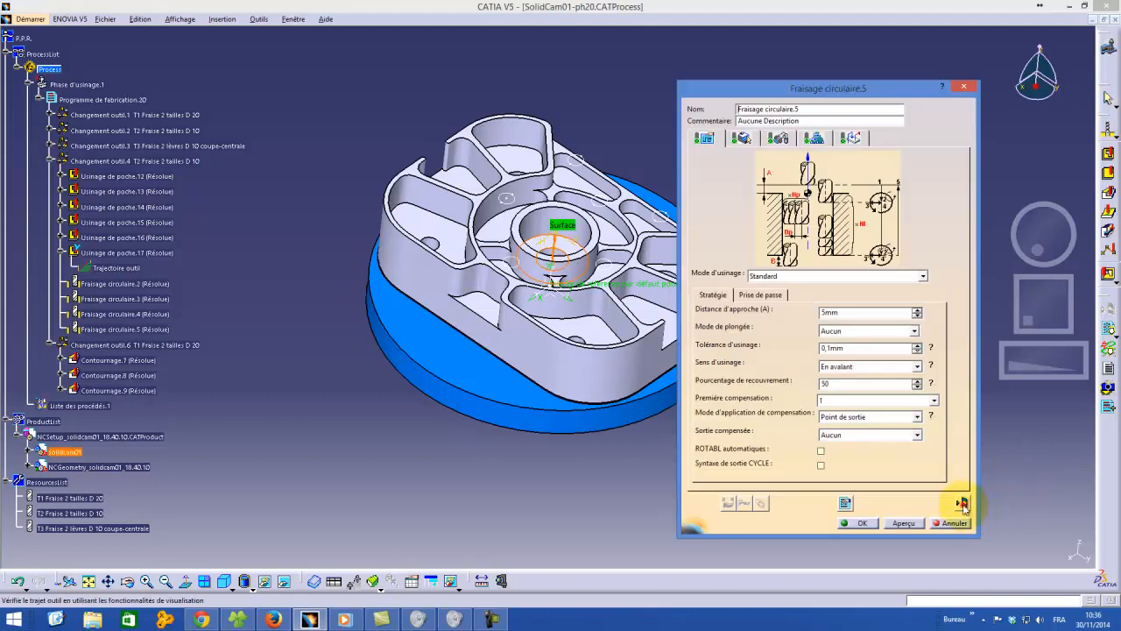
Step: Simulate Fraisage circulaire.5 in video mode to the end, store the video result and confirm the operation's definition
{"action": "left_click", "coordinate": [961, 505]}
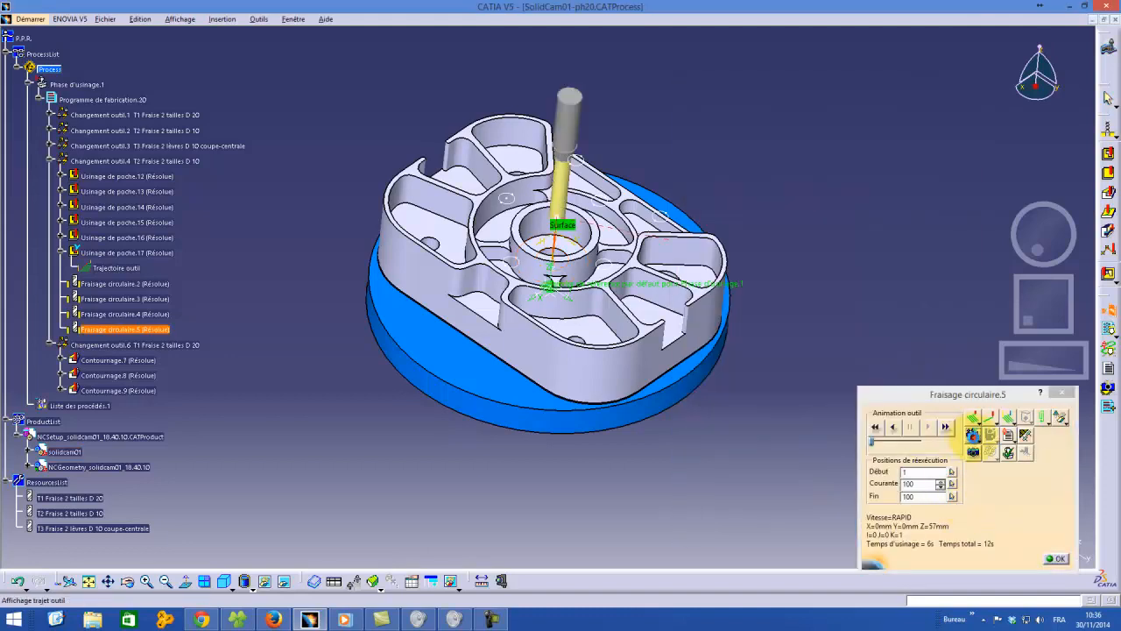
{"action": "left_click", "coordinate": [972, 434]}
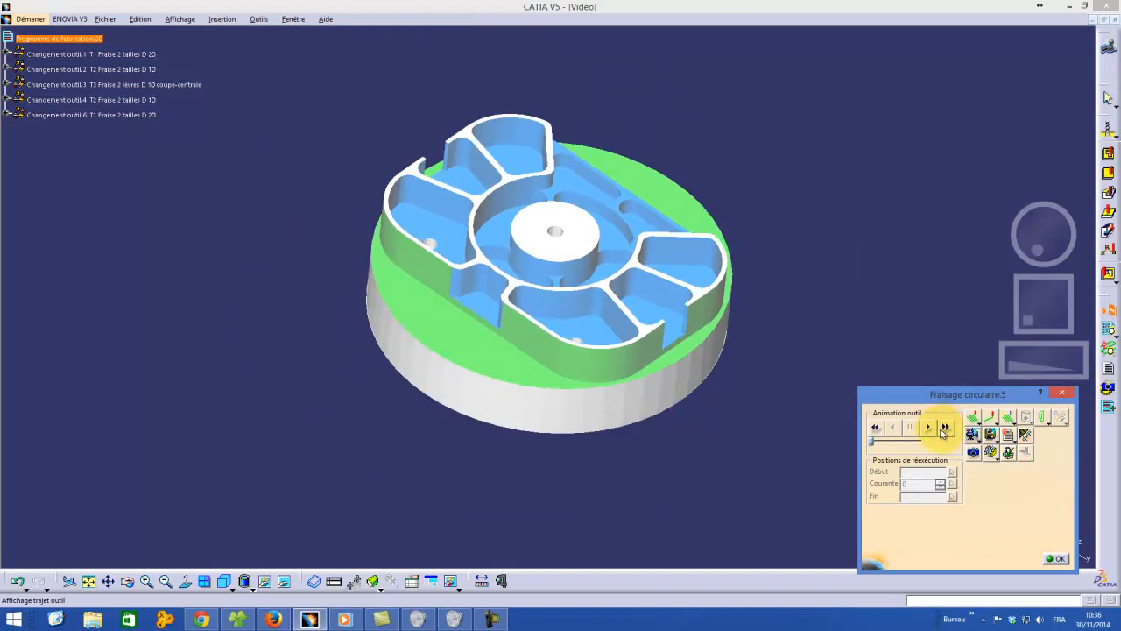
{"action": "left_click", "coordinate": [943, 429]}
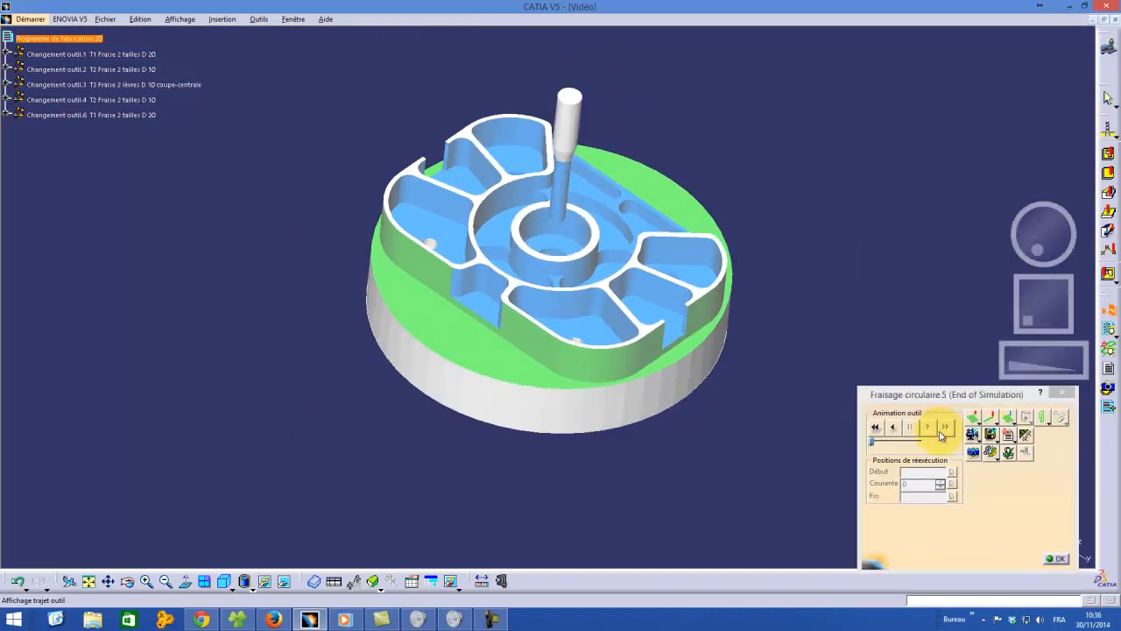
{"action": "left_click", "coordinate": [992, 436]}
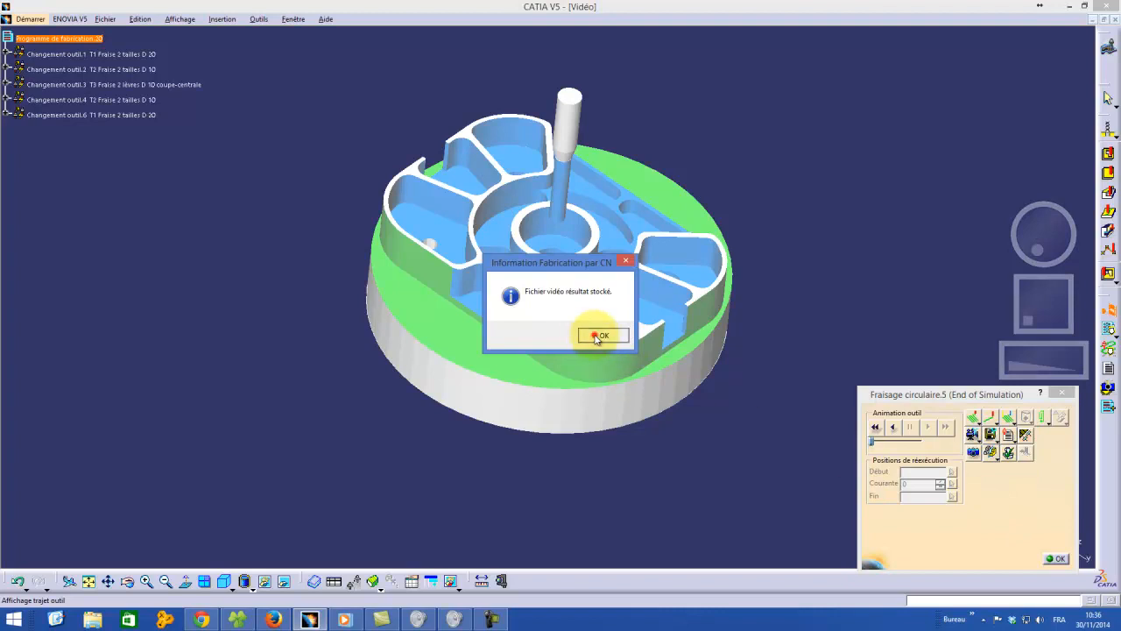
{"action": "left_click", "coordinate": [600, 335]}
{"action": "left_click", "coordinate": [1059, 561]}
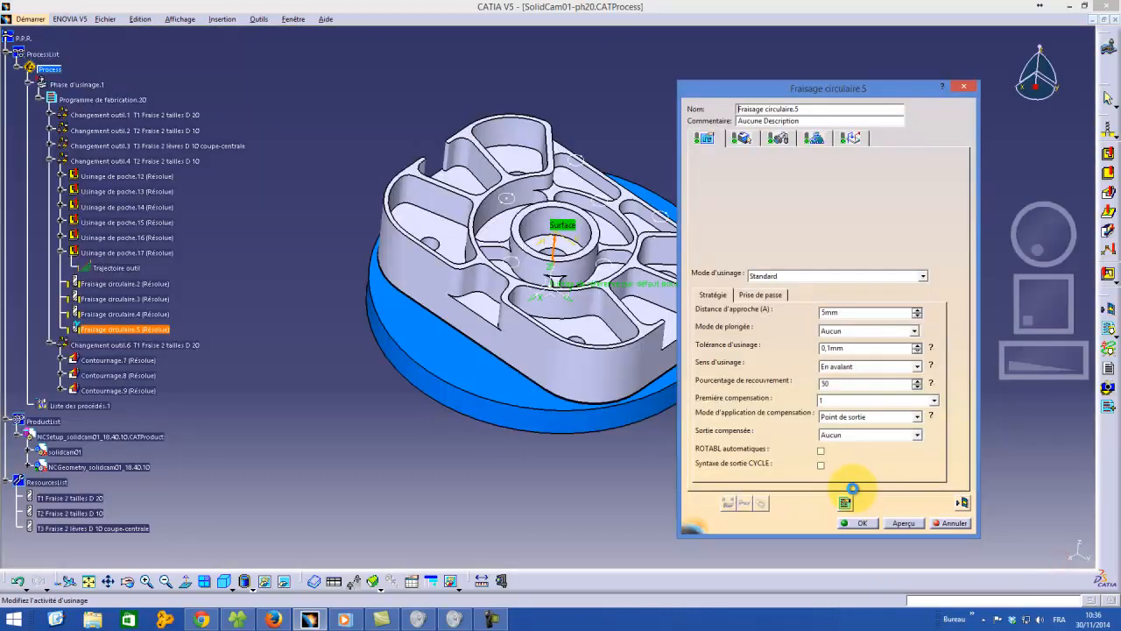
{"action": "left_click", "coordinate": [861, 523]}
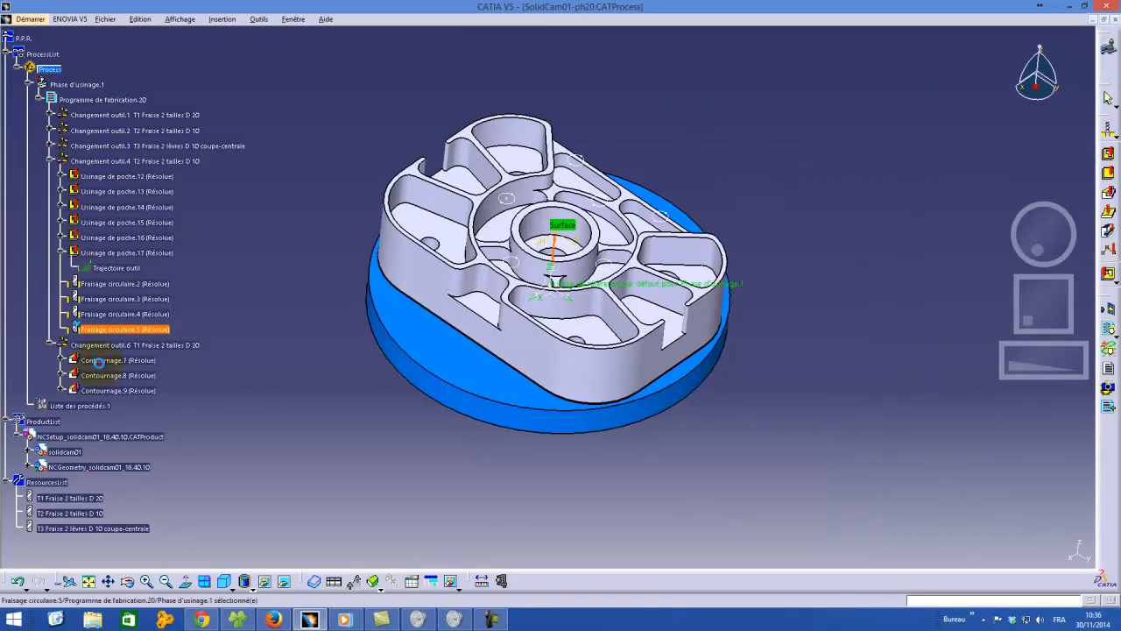
Step: Examine the Contournage.7 geometry and its retract and same-level linking macros, closing the tool path replay and the definition
{"action": "left_click", "coordinate": [48, 115]}
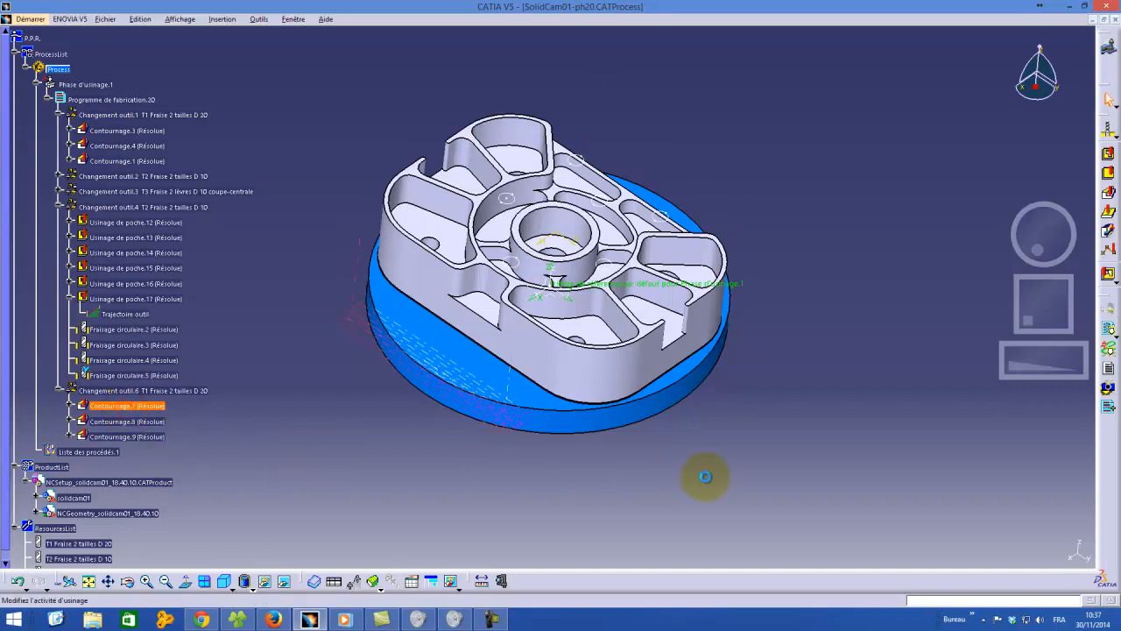
{"action": "left_click", "coordinate": [750, 140]}
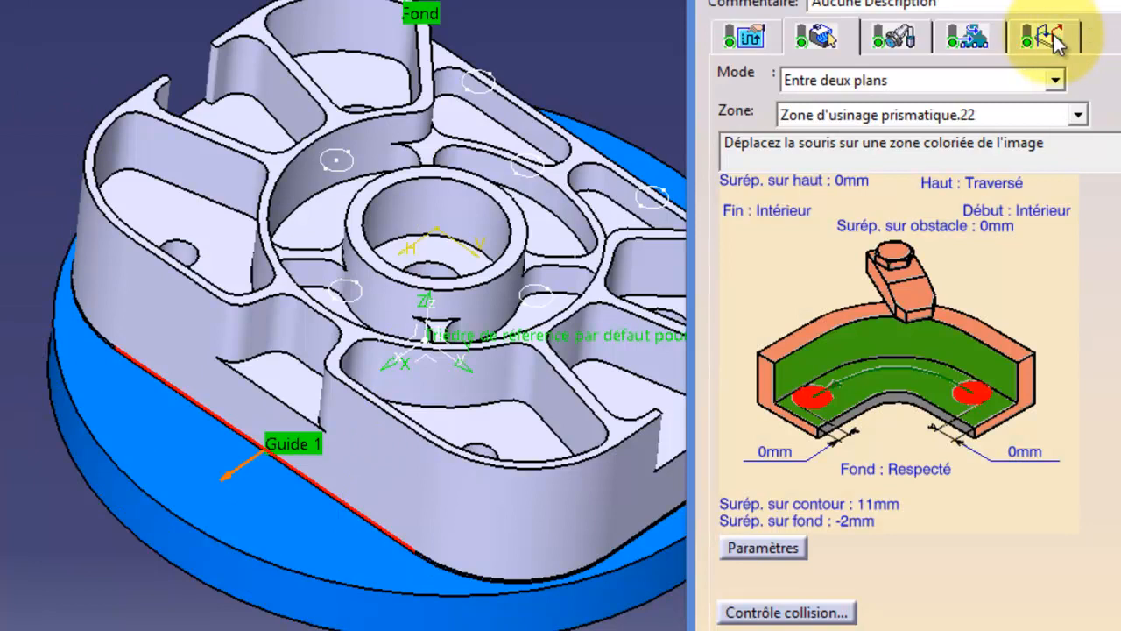
{"action": "left_click", "coordinate": [1044, 35]}
{"action": "left_click", "coordinate": [775, 137]}
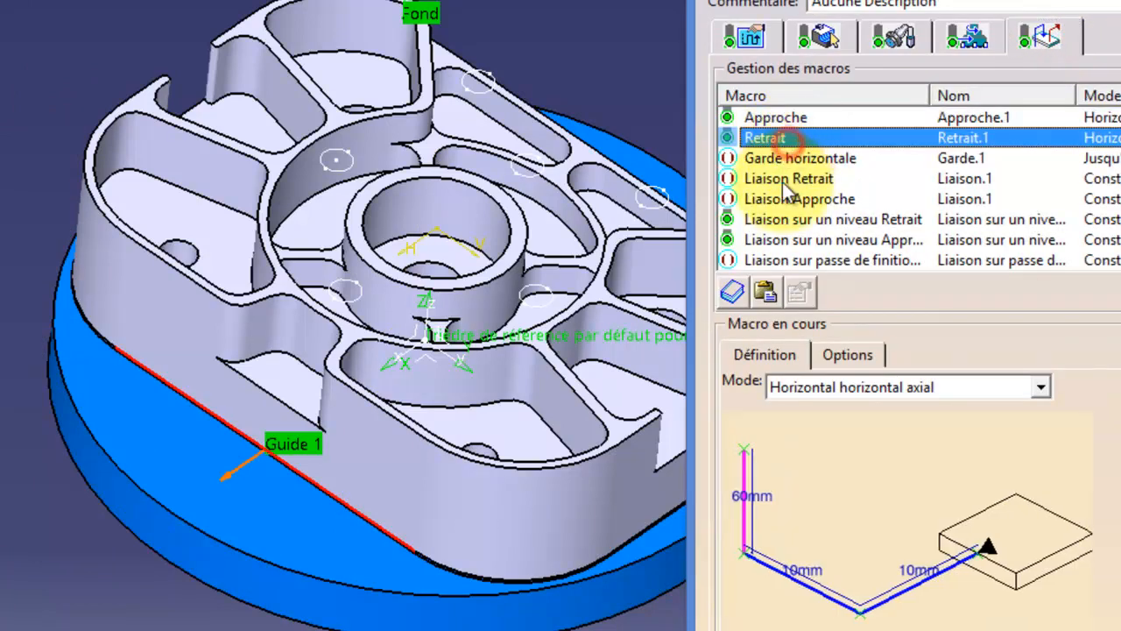
{"action": "left_click", "coordinate": [795, 219]}
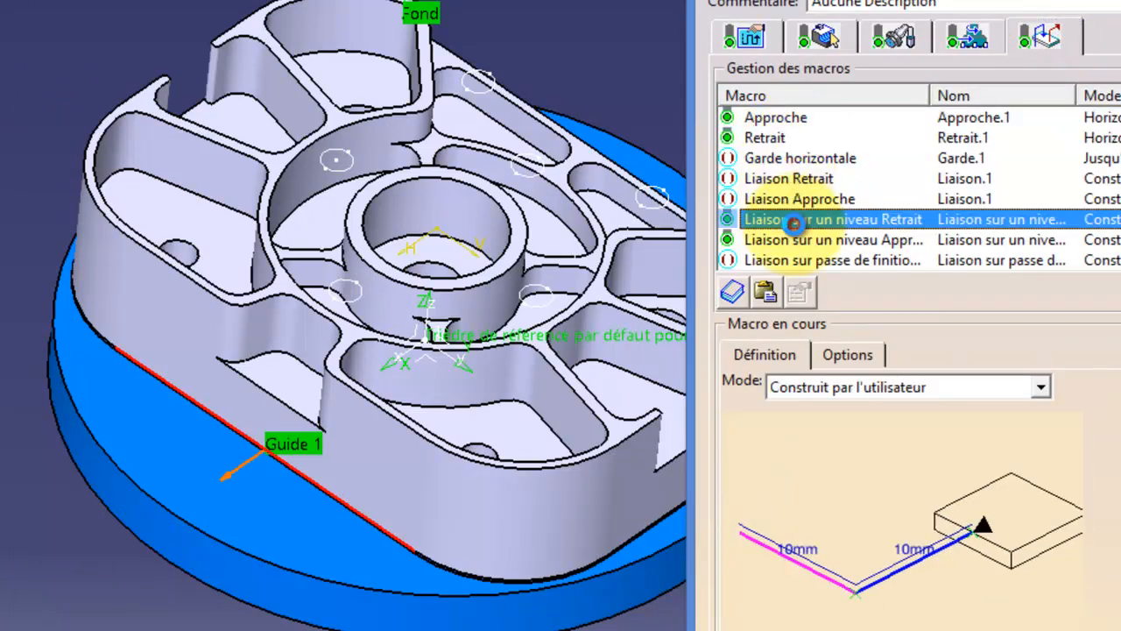
{"action": "left_click", "coordinate": [844, 244]}
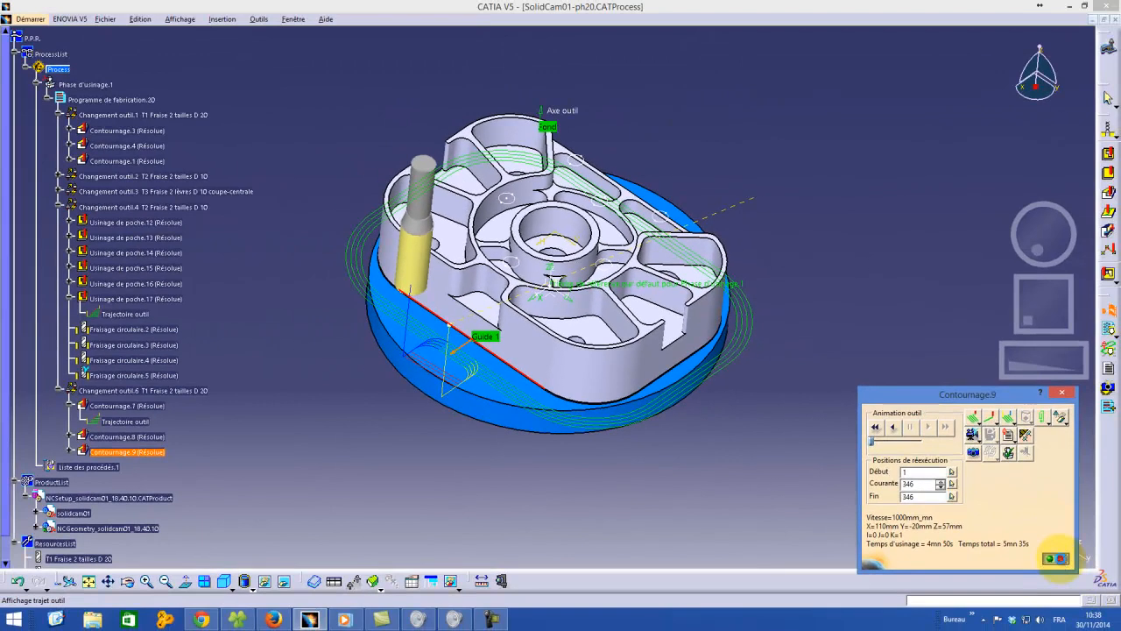
{"action": "left_click", "coordinate": [1060, 559]}
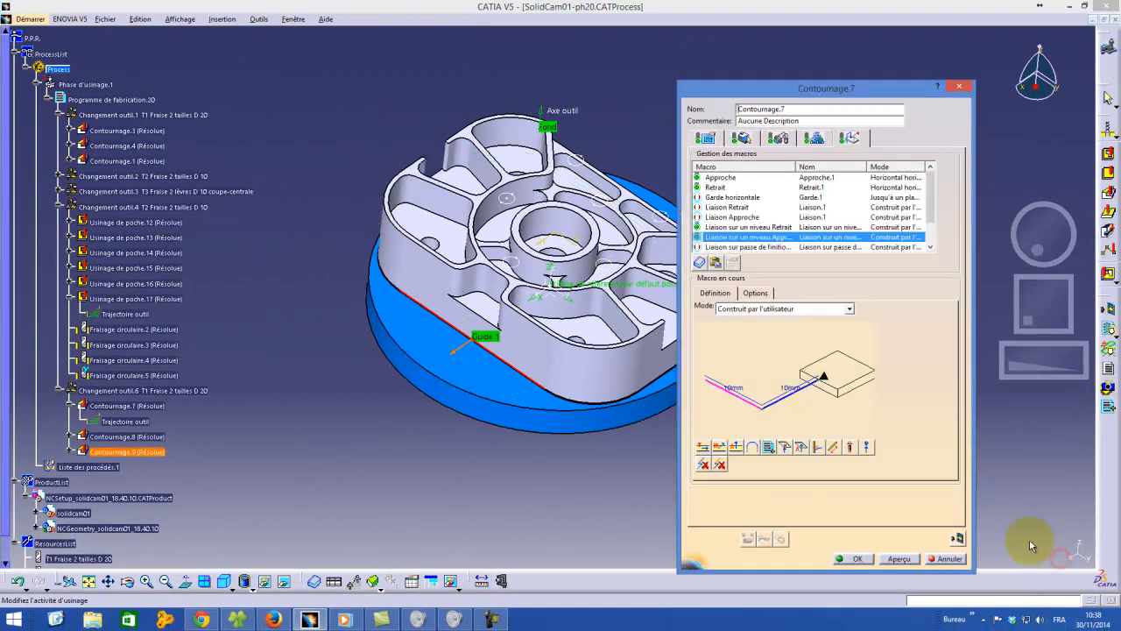
{"action": "left_click", "coordinate": [860, 560]}
Step: Open the Contournage.9 definition, check the contour and bottom allowances in its geometry, and close it
{"action": "double_click", "coordinate": [142, 450]}
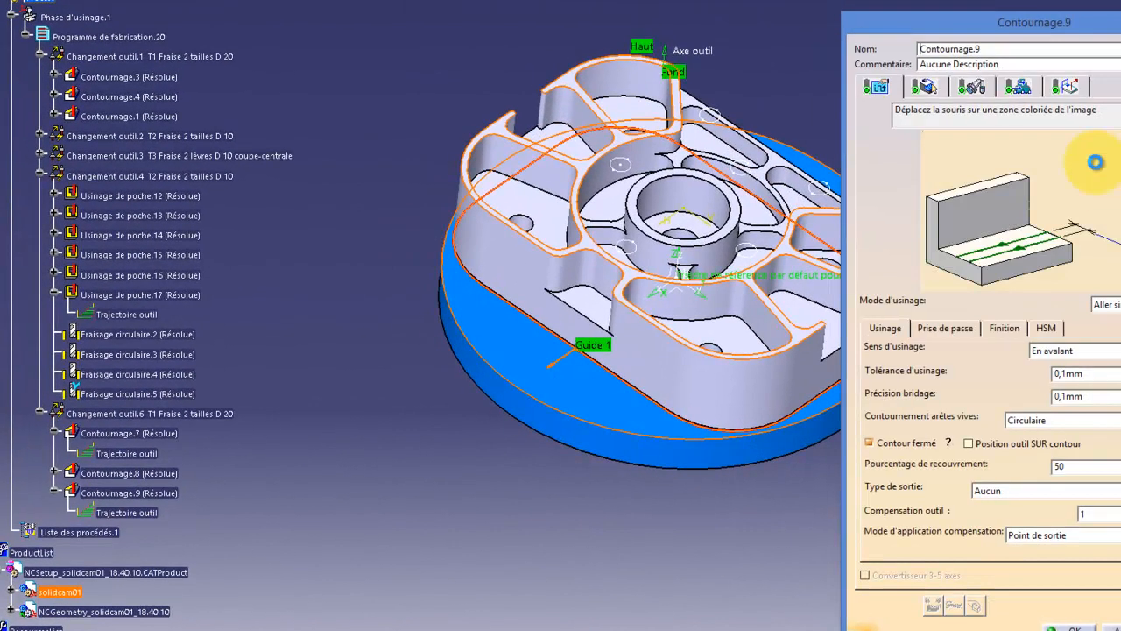
{"action": "left_click", "coordinate": [927, 86]}
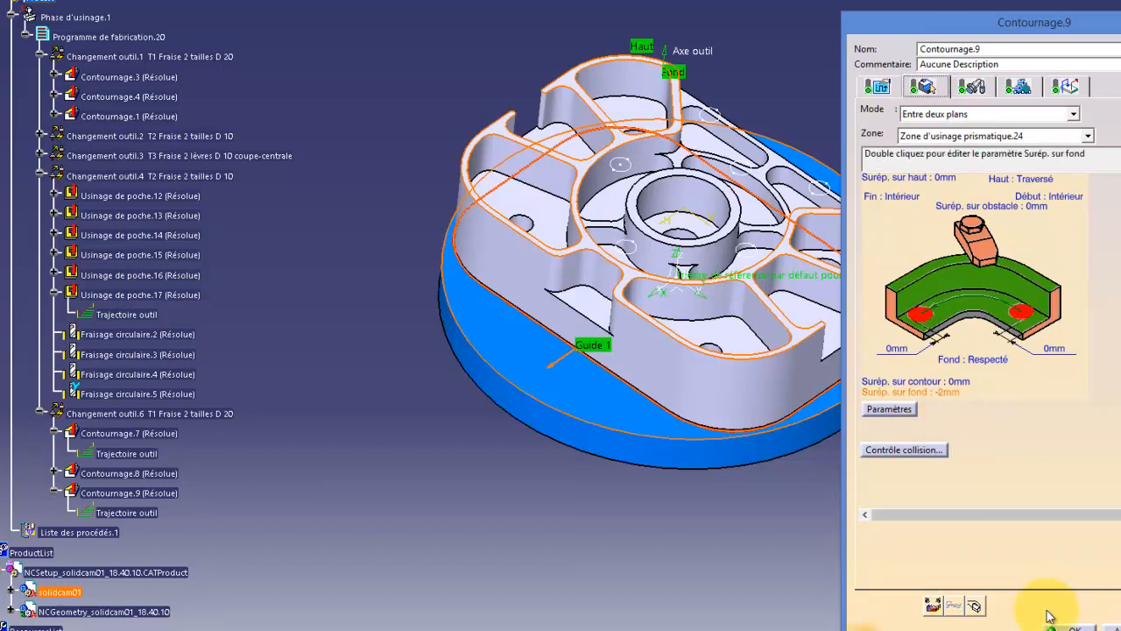
{"action": "left_click", "coordinate": [1071, 625]}
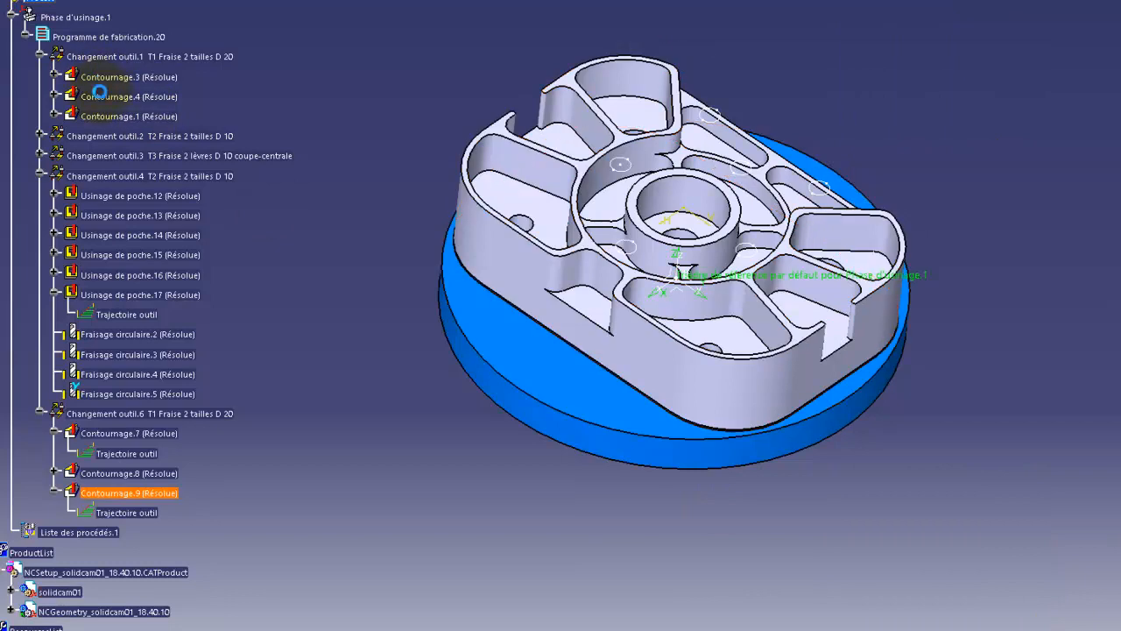
Step: Open the Contournage.1 definition, check the contour and bottom allowances in its geometry, and close it
{"action": "left_click", "coordinate": [127, 116]}
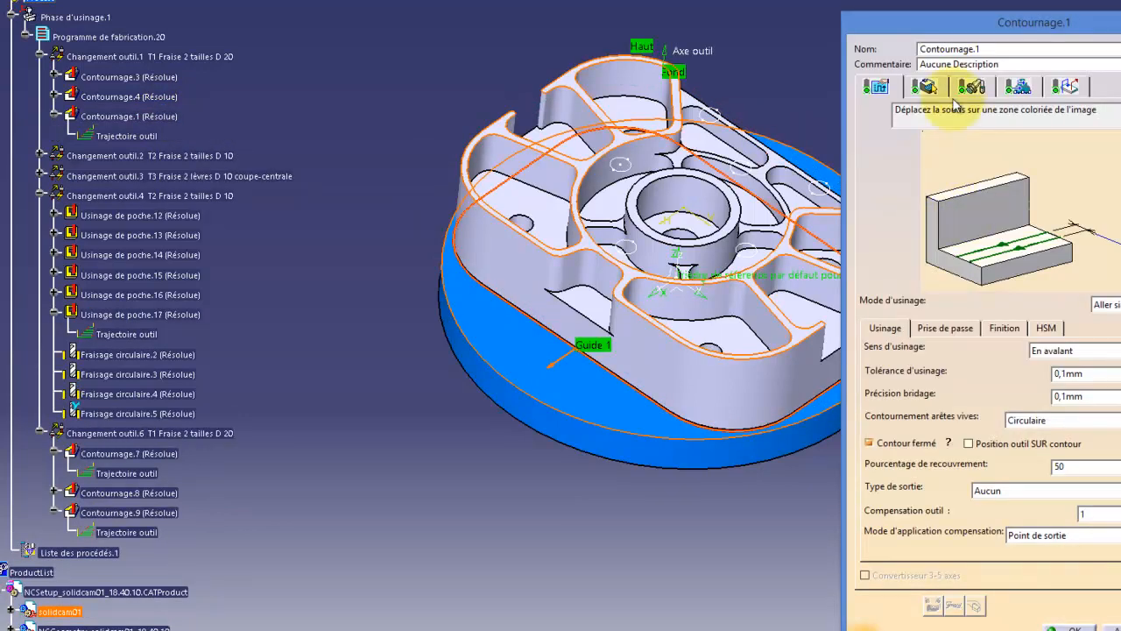
{"action": "left_click", "coordinate": [929, 87]}
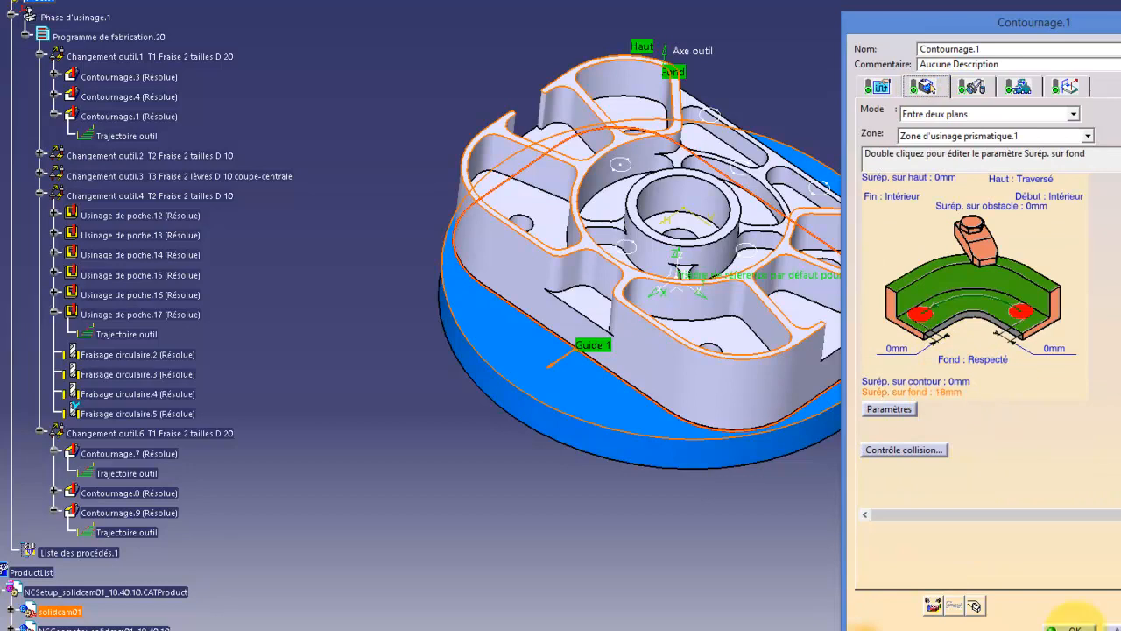
{"action": "left_click", "coordinate": [1070, 626]}
Step: Examine the approach macro of Contournage.9 and replay its tool path around the part, closing the replay
{"action": "left_click", "coordinate": [162, 512]}
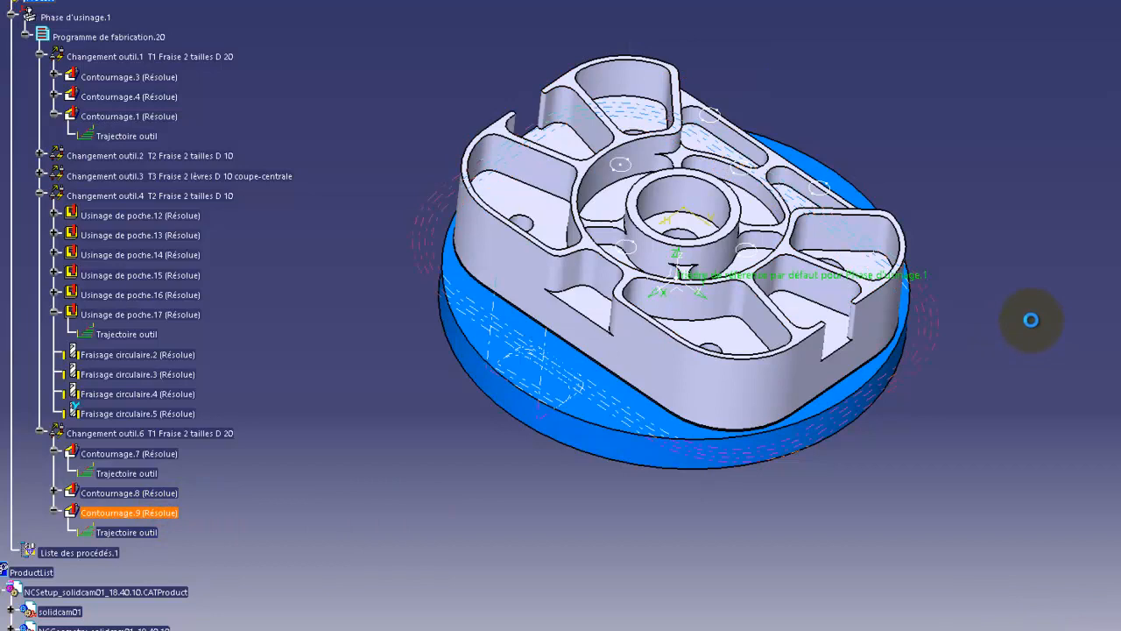
{"action": "left_click", "coordinate": [1067, 86]}
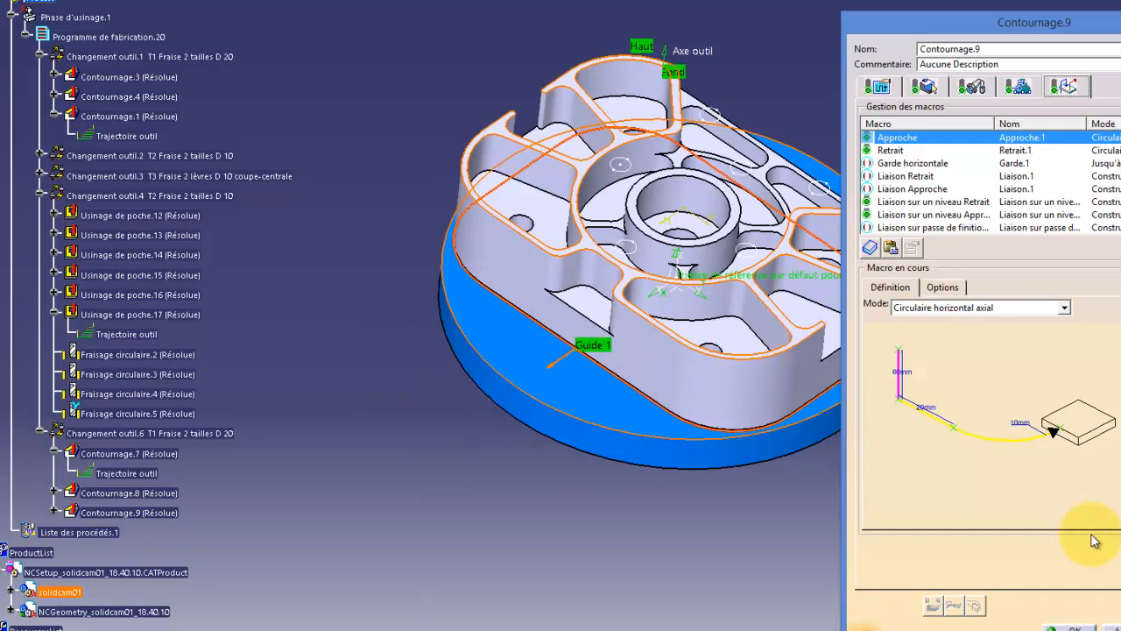
{"action": "left_click", "coordinate": [1118, 605]}
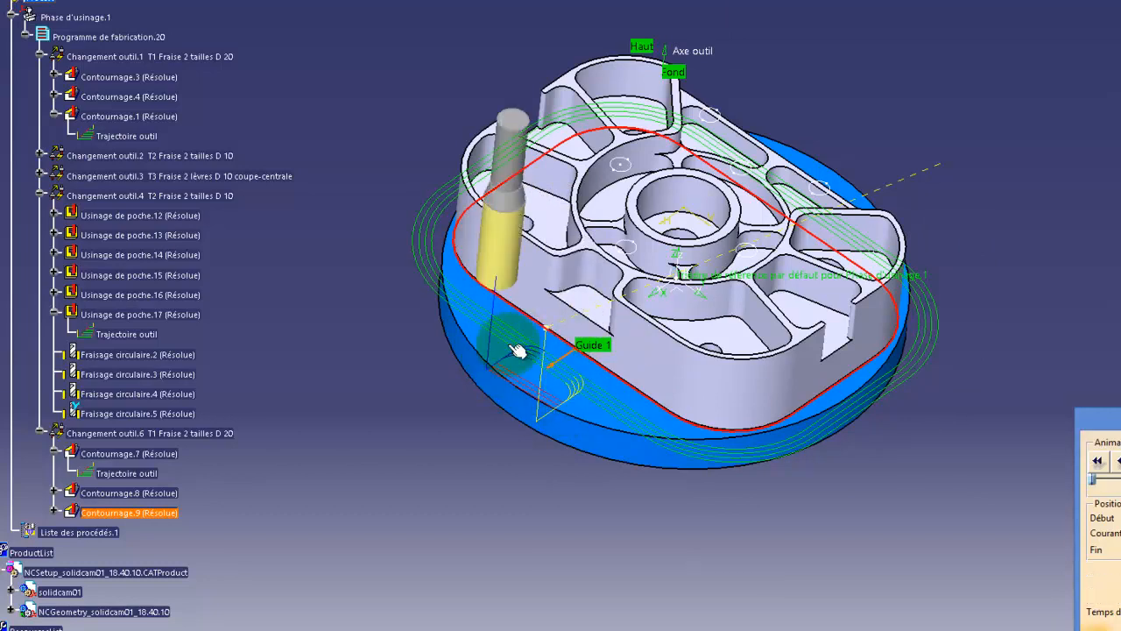
{"action": "left_click", "coordinate": [1099, 460]}
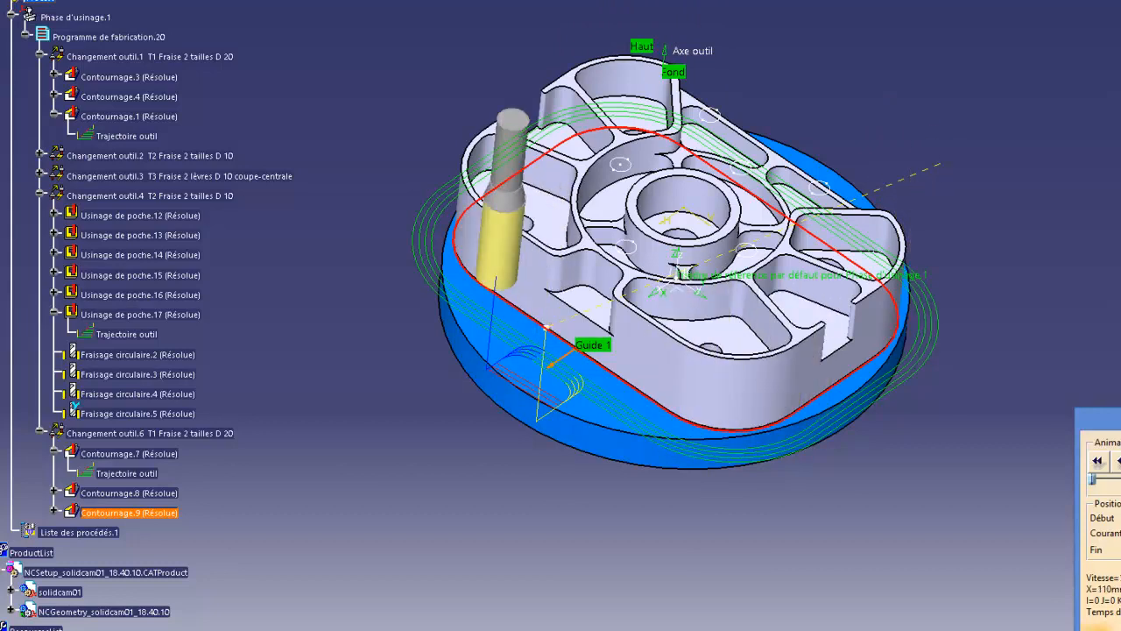
{"action": "key", "text": "Escape"}
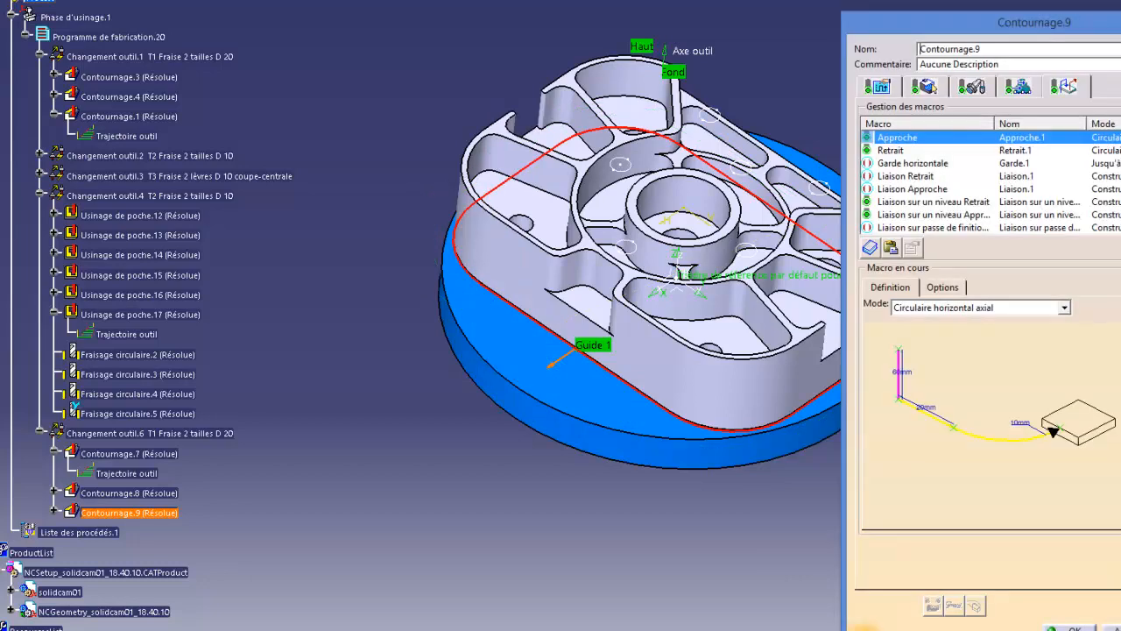
Step: Simulate Contournage.9 in video mode, check the material thickness at a point on the base flange, and confirm the operation's definition
{"action": "left_click", "coordinate": [865, 628]}
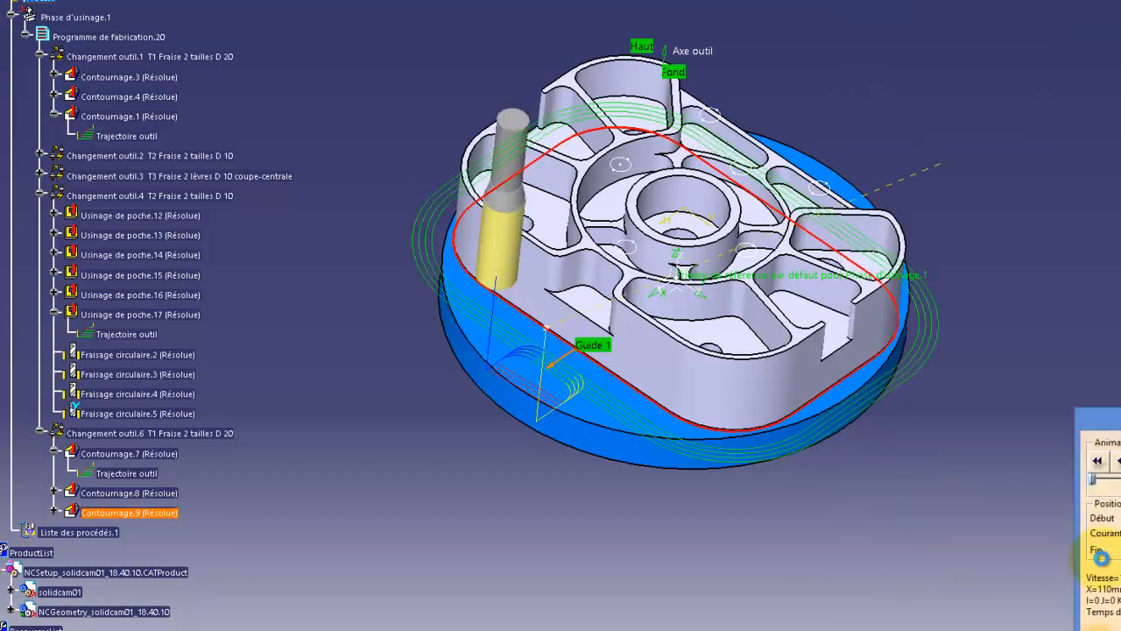
{"action": "left_click", "coordinate": [1095, 507]}
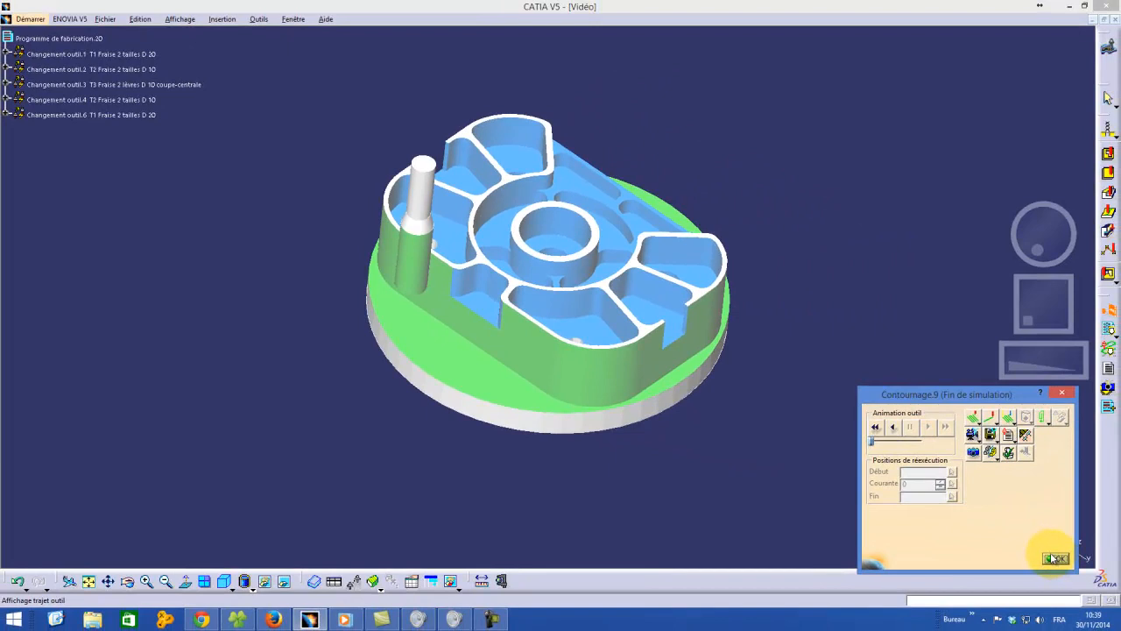
{"action": "left_click", "coordinate": [453, 388]}
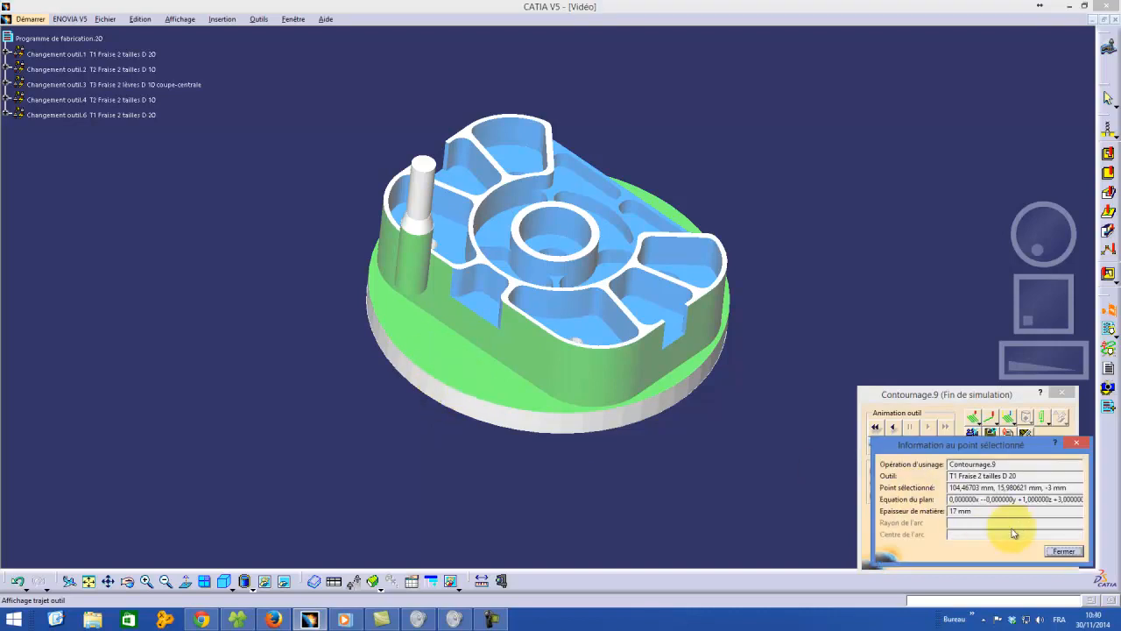
{"action": "left_click", "coordinate": [1061, 550]}
{"action": "left_click", "coordinate": [1051, 549]}
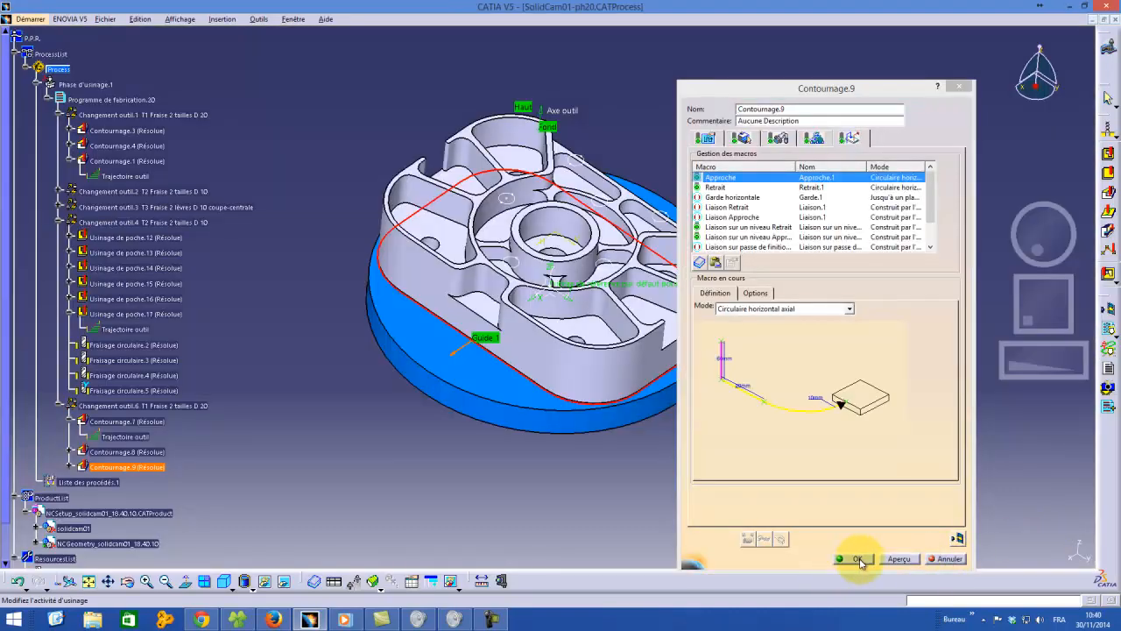
{"action": "left_click", "coordinate": [857, 559]}
Step: Inspect the underside of the base disc and the part's side, restoring the isometric view
{"action": "left_click_drag", "start_coordinate": [1044, 226], "coordinate": [1040, 280]}
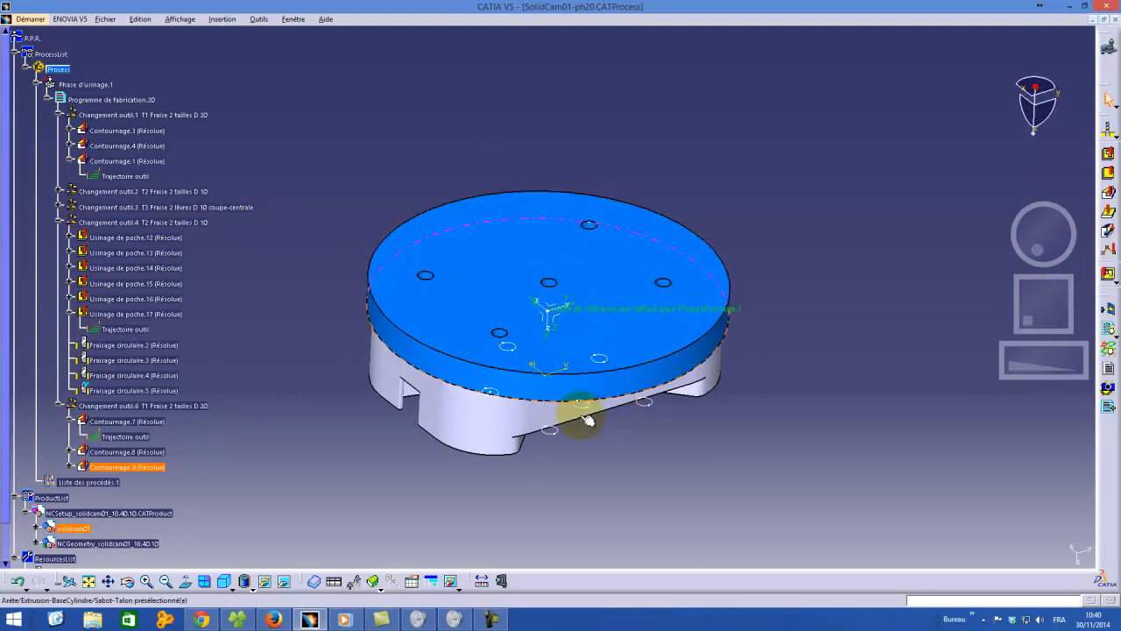
{"action": "left_click_drag", "start_coordinate": [1031, 240], "coordinate": [1019, 187]}
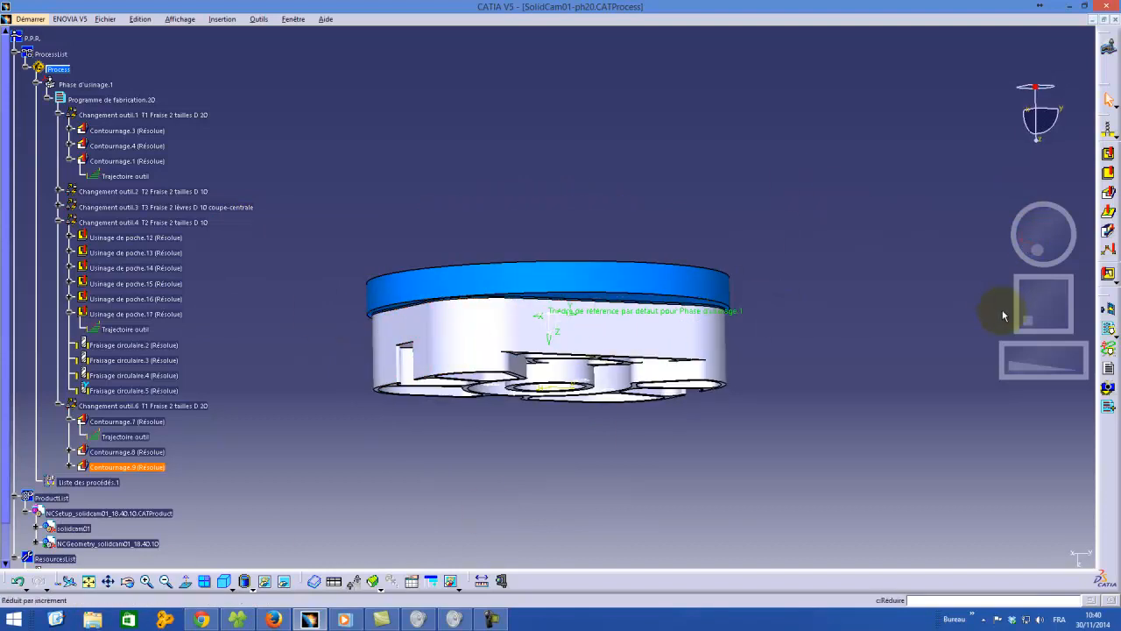
{"action": "left_click", "coordinate": [223, 581]}
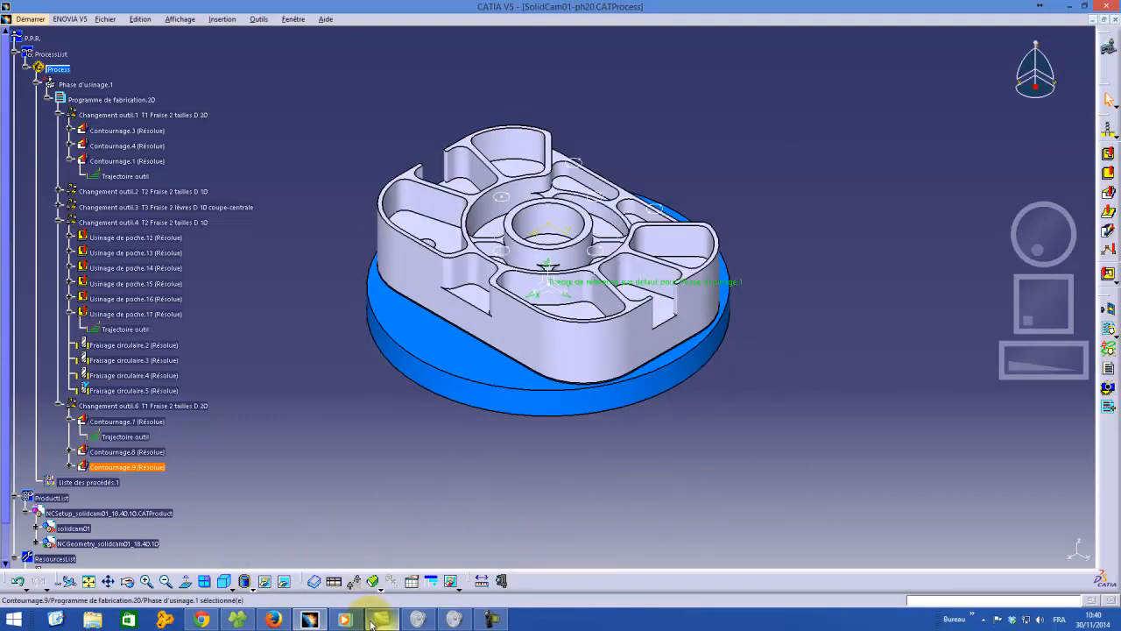
Step: Switch to Windows Media Player to compare the finished real part in the 3310_SolidCAM01 video with the model
{"action": "left_click", "coordinate": [344, 620]}
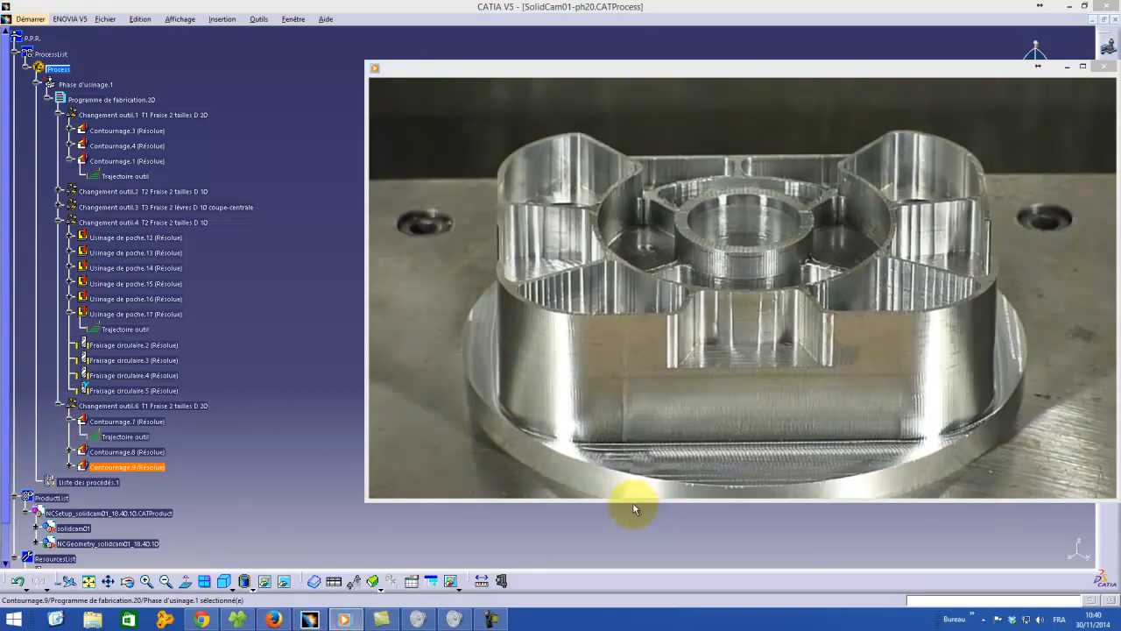
{"action": "mouse_move", "coordinate": [730, 281]}
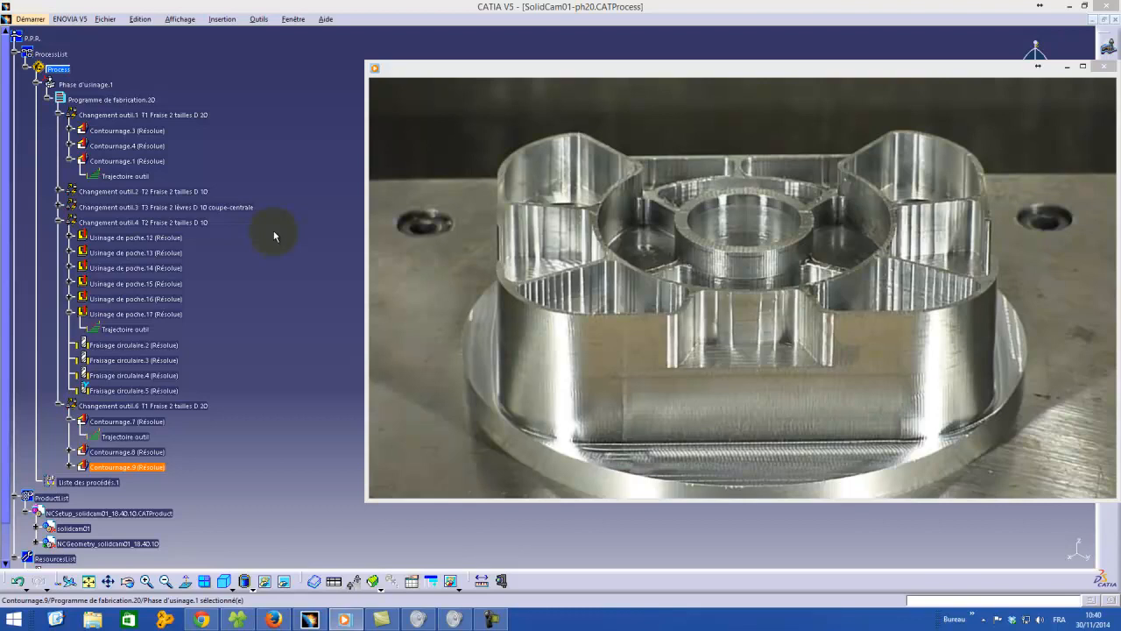
{"action": "mouse_move", "coordinate": [606, 282]}
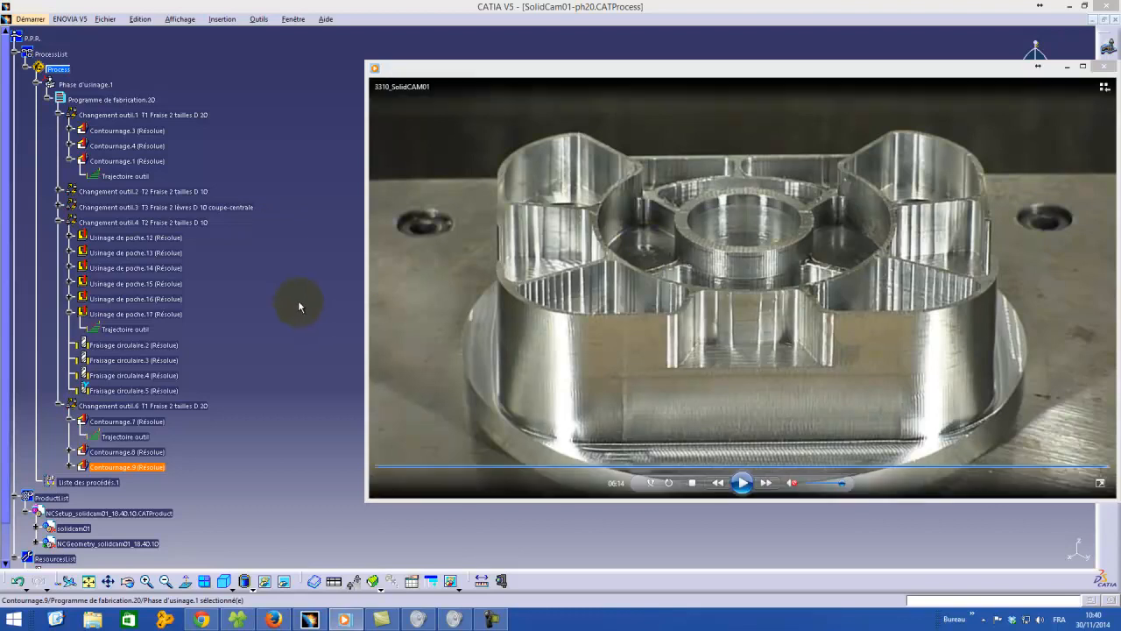